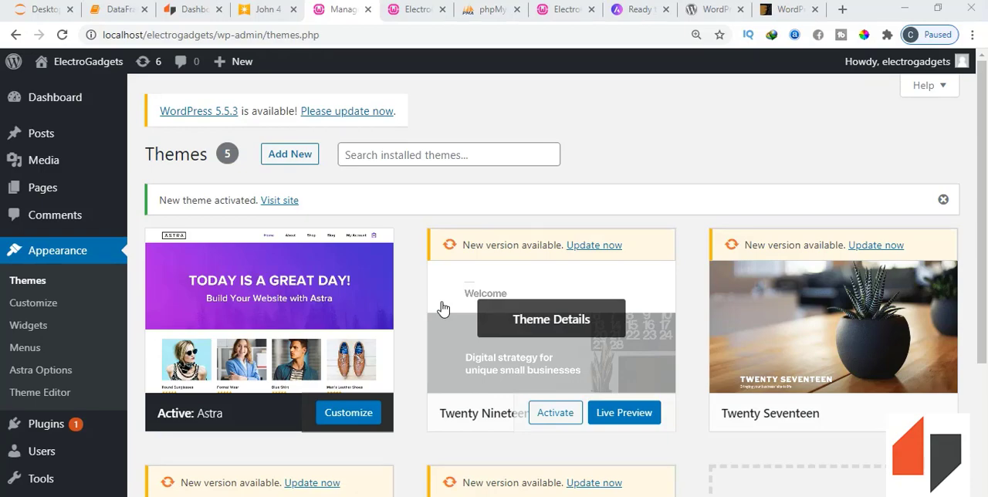
# - Review the installed themes and Astra's page of ready-to-import Elementor websites
pyautogui.scroll(-2, 443, 308)
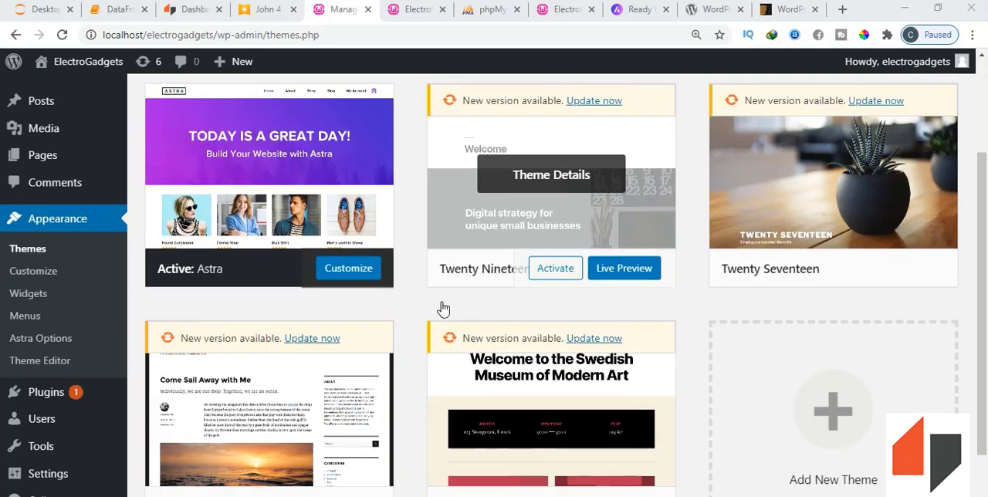
pyautogui.scroll(1, 442, 309)
pyautogui.click(639, 9)
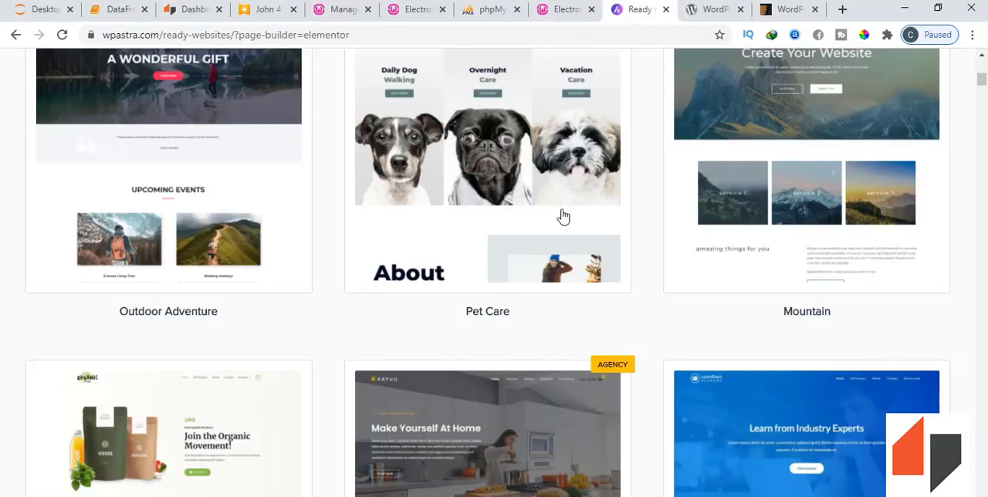
pyautogui.scroll(5, 499, 243)
pyautogui.scroll(3, 499, 242)
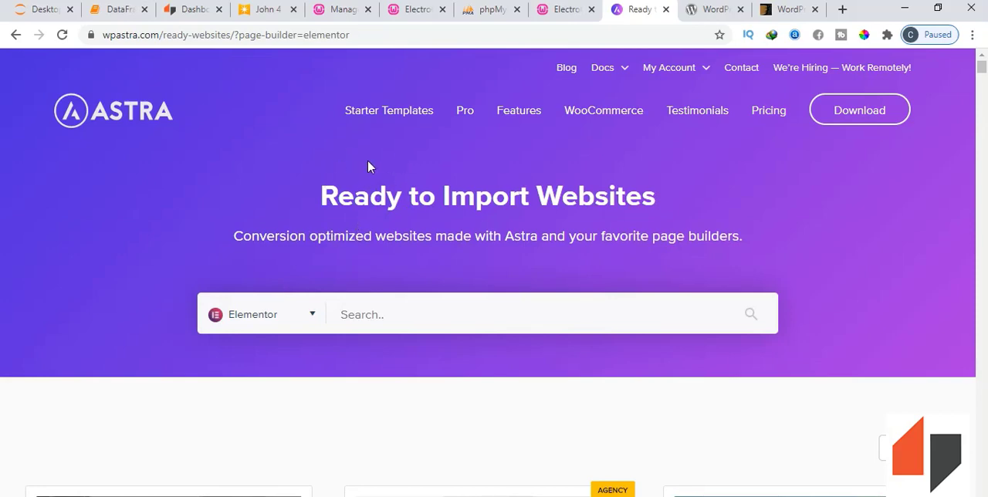
pyautogui.click(342, 11)
pyautogui.scroll(1, 351, 215)
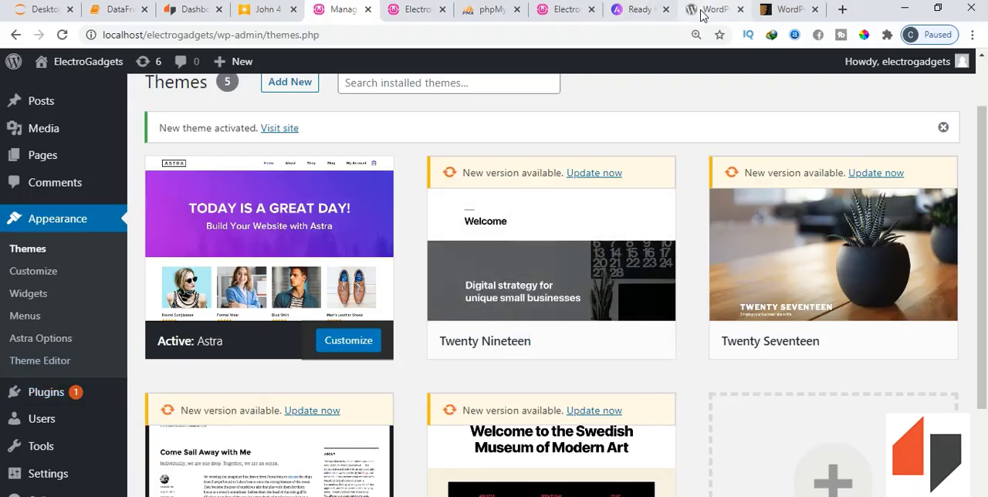
# - Open the WordPress.org plugin directory and look through its block-enabled and featured plugins
pyautogui.click(698, 11)
pyautogui.scroll(1, 362, 158)
pyautogui.scroll(1, 362, 158)
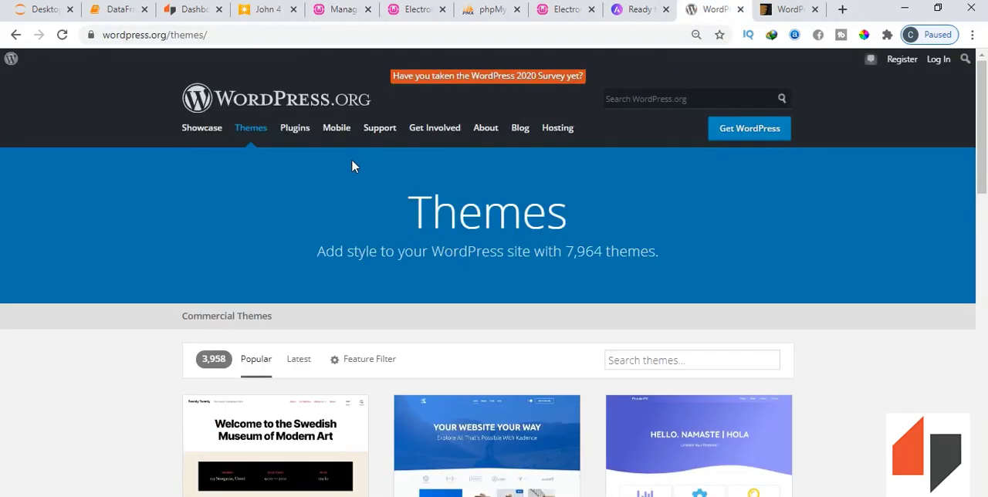
pyautogui.click(297, 137)
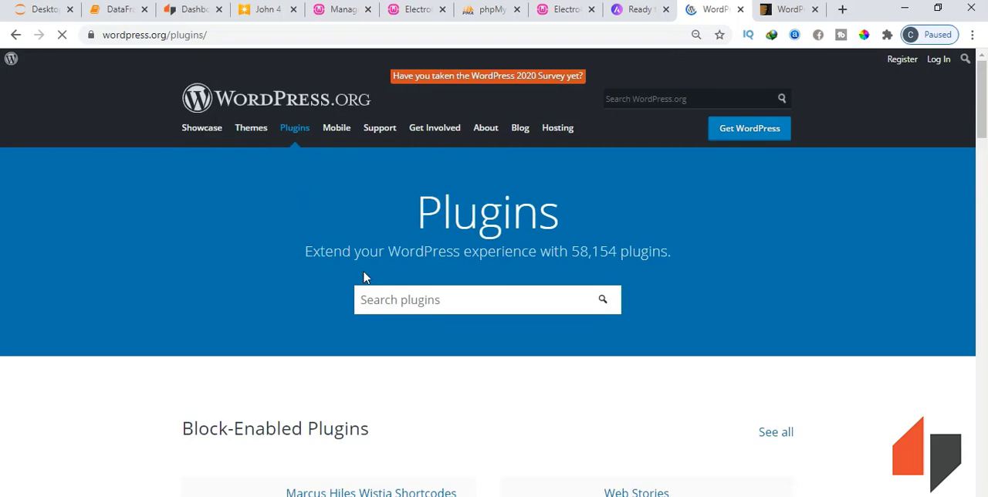
pyautogui.scroll(-3, 411, 380)
pyautogui.scroll(1, 417, 348)
pyautogui.scroll(2, 426, 224)
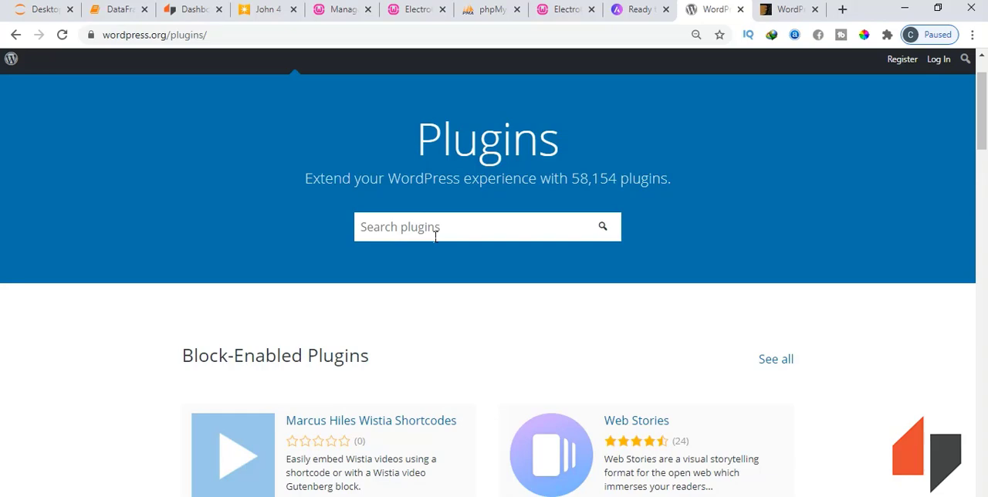
pyautogui.scroll(-4, 435, 232)
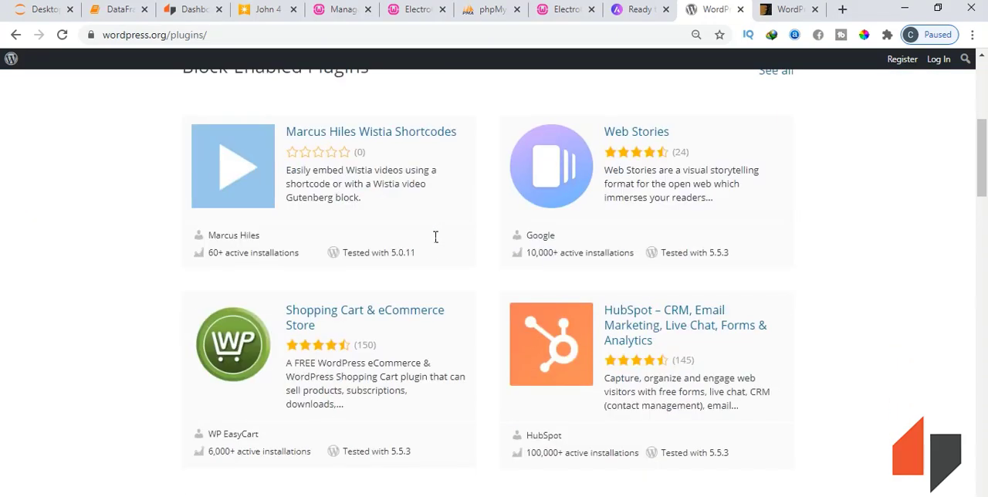
pyautogui.scroll(-2, 420, 269)
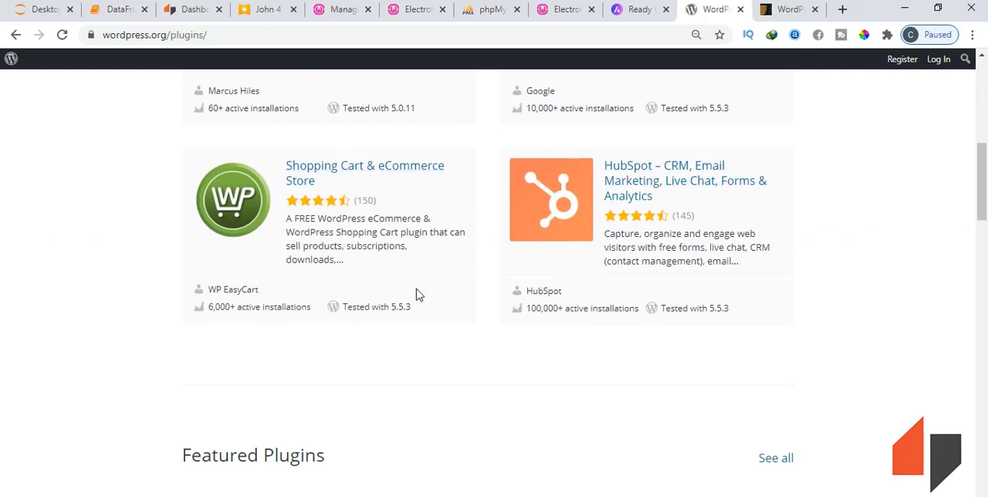
pyautogui.scroll(-2, 415, 294)
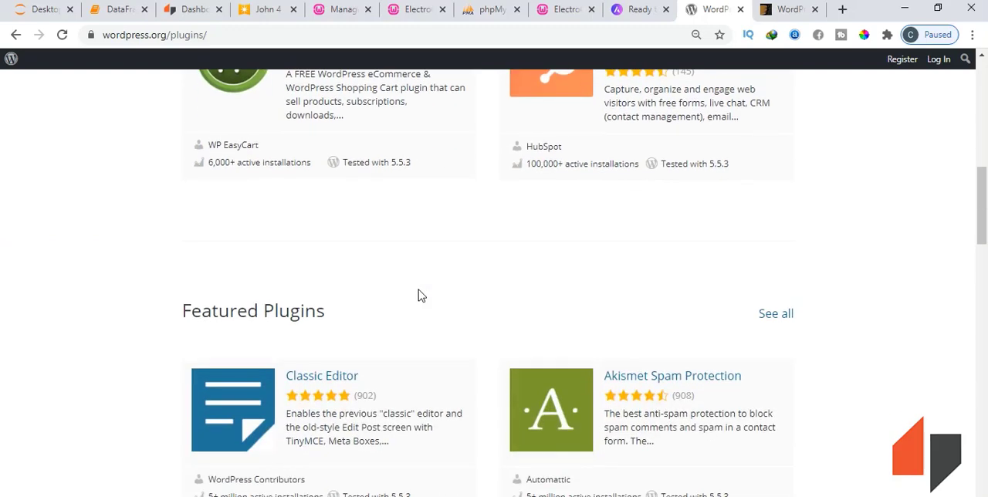
pyautogui.scroll(-2, 424, 287)
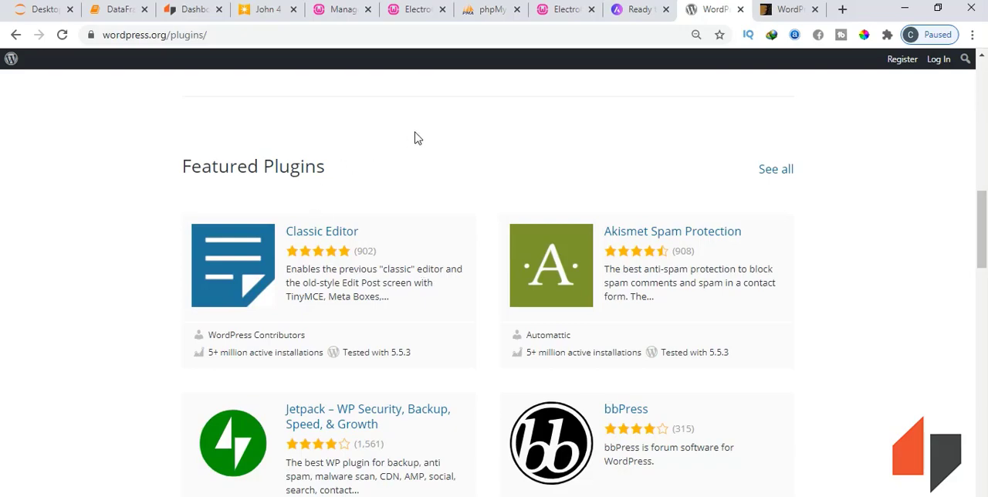
# - Return to the ElectroGadgets site admin and open the page for adding new plugins
pyautogui.click(345, 15)
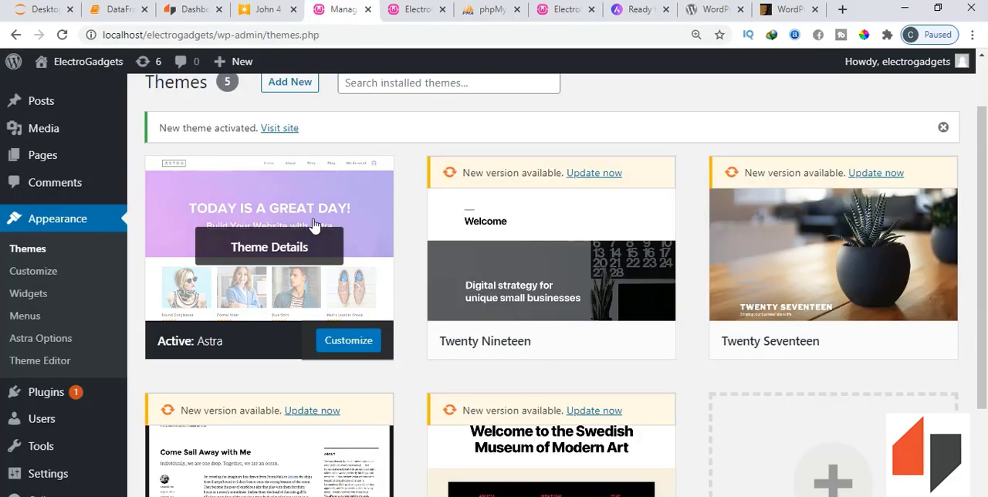
pyautogui.scroll(1, 308, 227)
pyautogui.scroll(-2, 205, 280)
pyautogui.moveTo(90, 399)
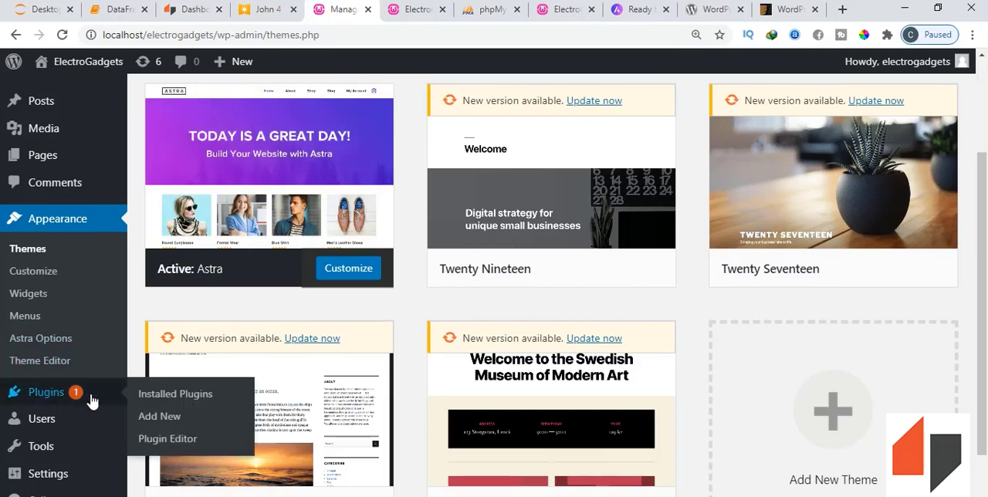
pyautogui.click(163, 420)
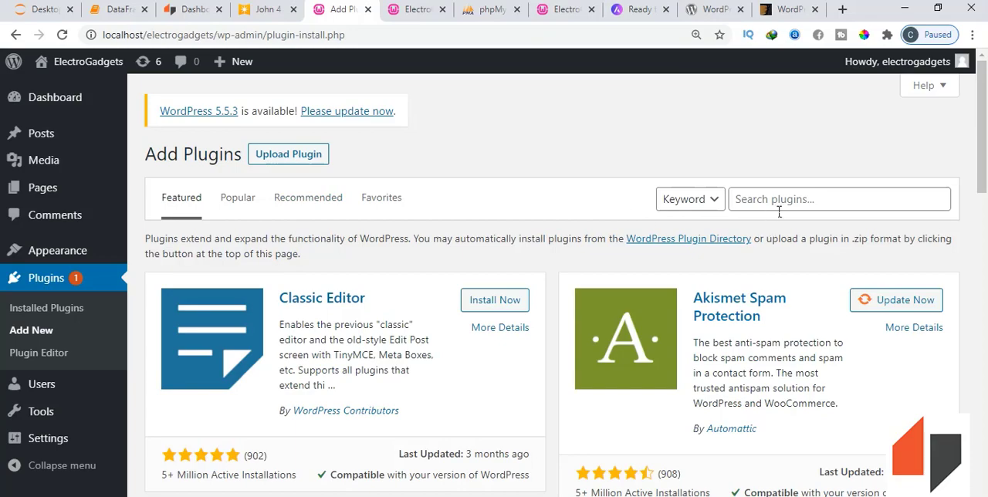
# - Compare the featured plugins with the WordPress.org directory and install the Classic Editor plugin on the site
pyautogui.scroll(-2, 780, 210)
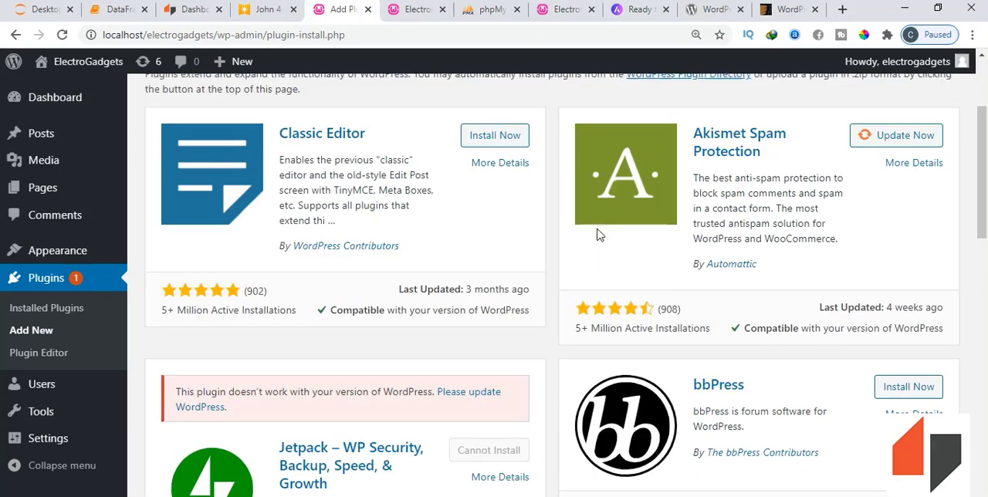
pyautogui.scroll(2, 600, 234)
pyautogui.click(709, 9)
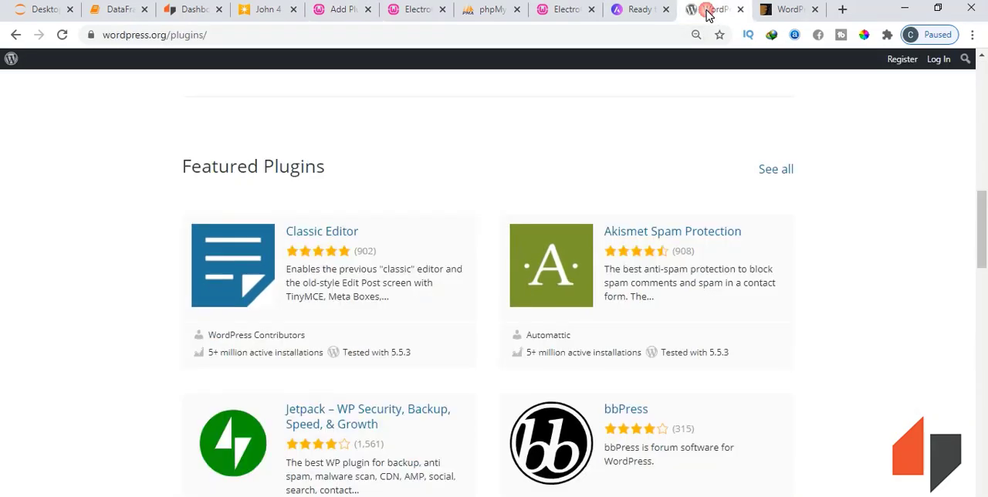
pyautogui.click(346, 12)
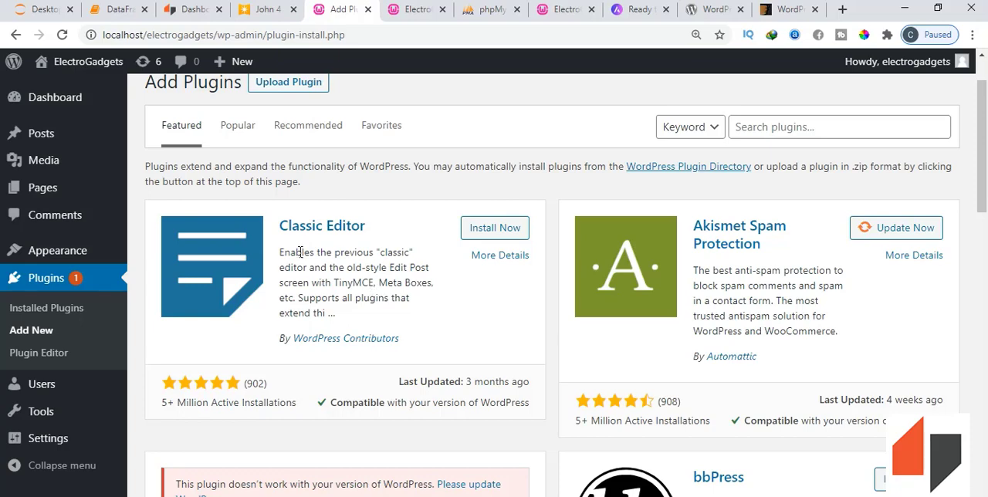
pyautogui.click(484, 230)
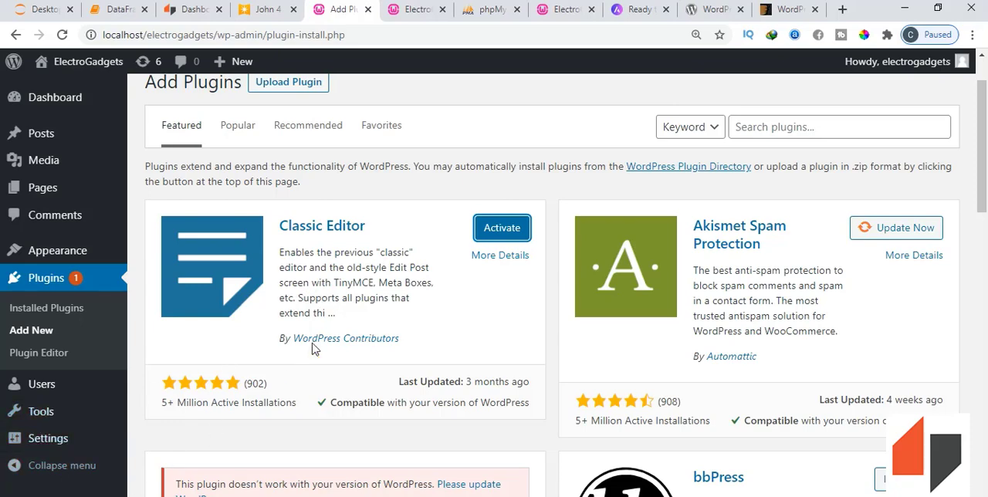
# - Search the plugins for "woocommerce" and install the WooCommerce plugin by Automattic
pyautogui.click(753, 128)
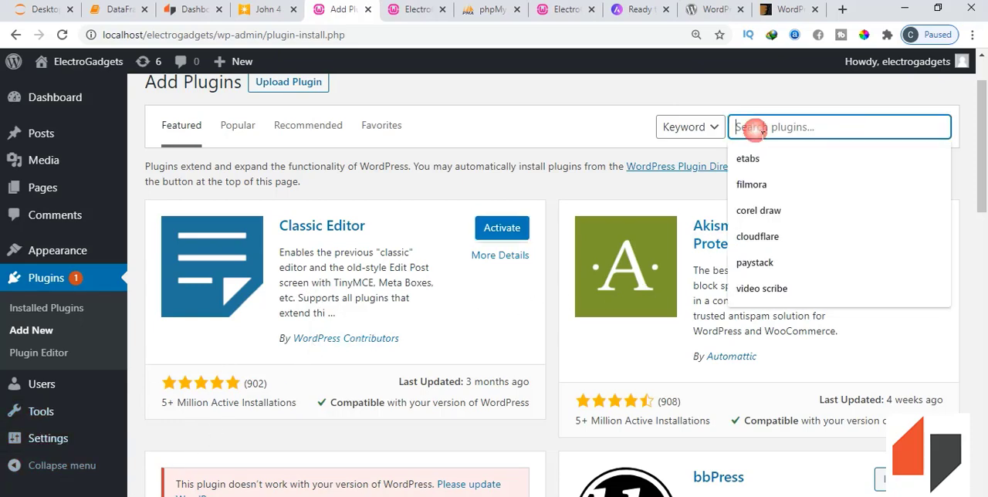
pyautogui.write('woocommer')
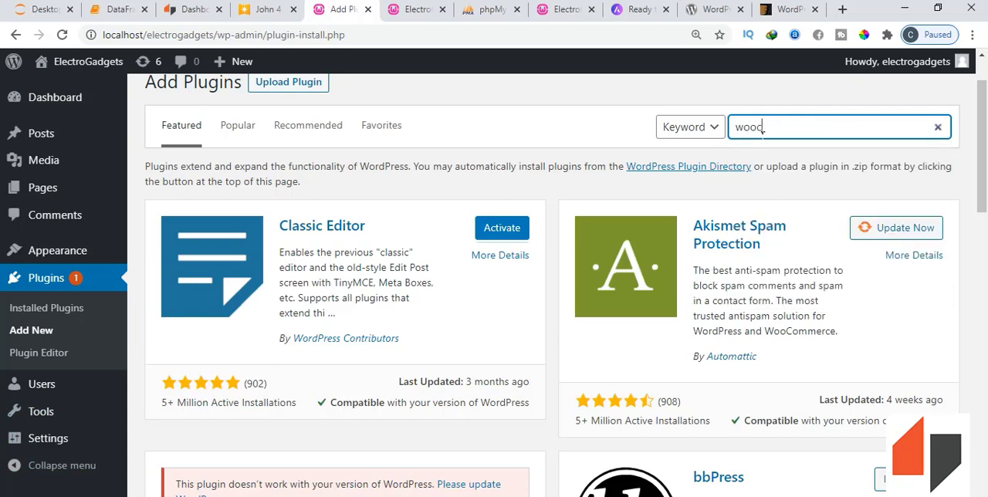
pyautogui.write('ce')
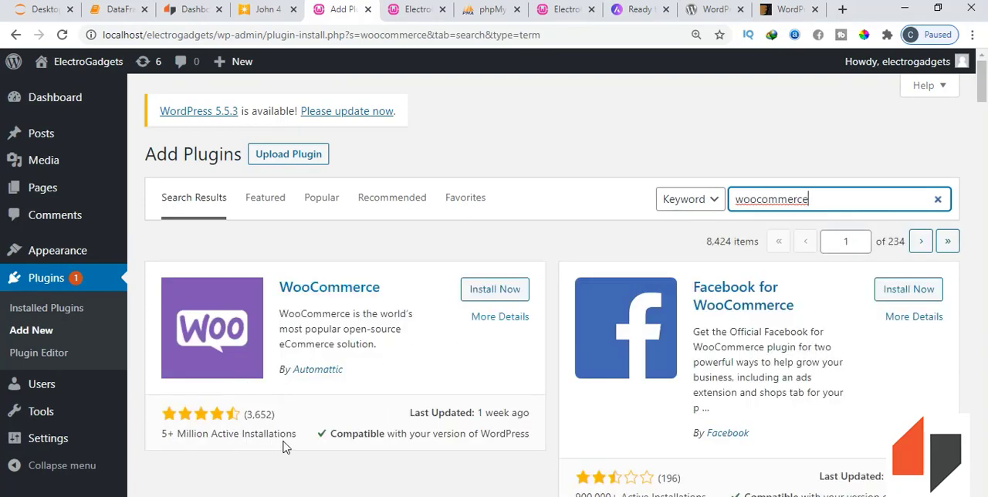
pyautogui.click(494, 289)
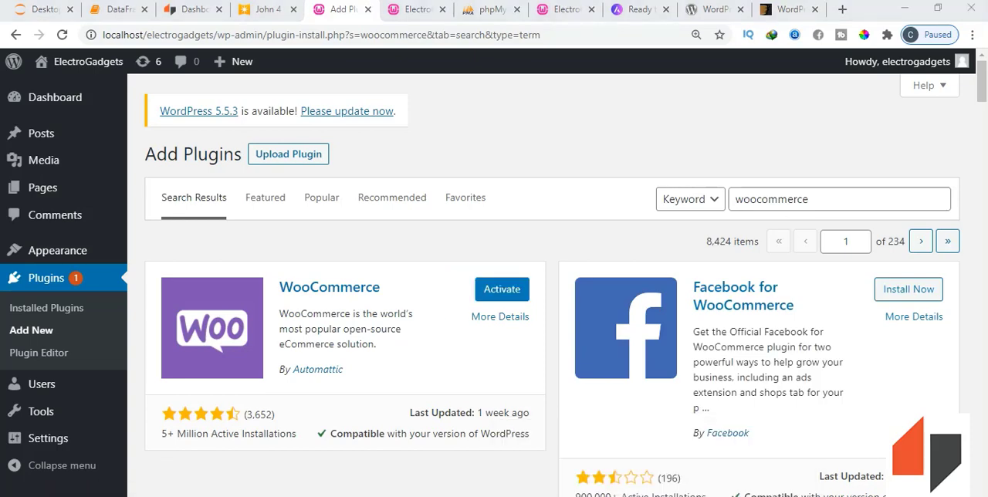
# - Search the plugins for "elementor" and install the Elementor Website Builder plugin
pyautogui.click(816, 203)
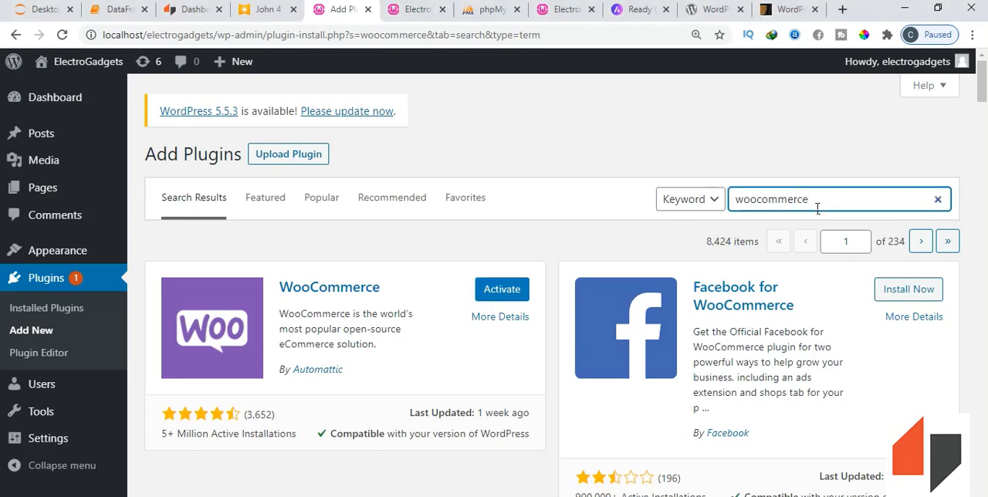
pyautogui.moveTo(817, 208); pyautogui.dragTo(737, 207)
pyautogui.write('ele')
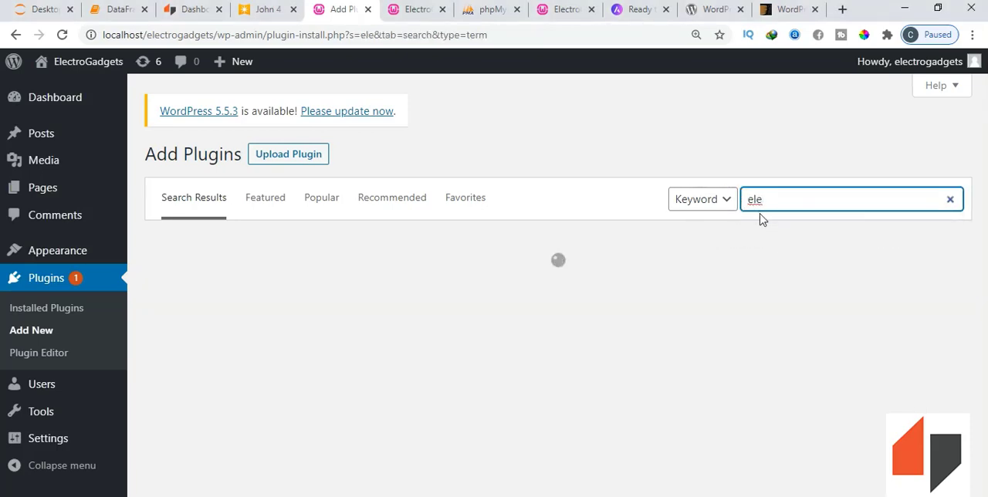
pyautogui.write('mentor')
pyautogui.scroll(-2, 366, 397)
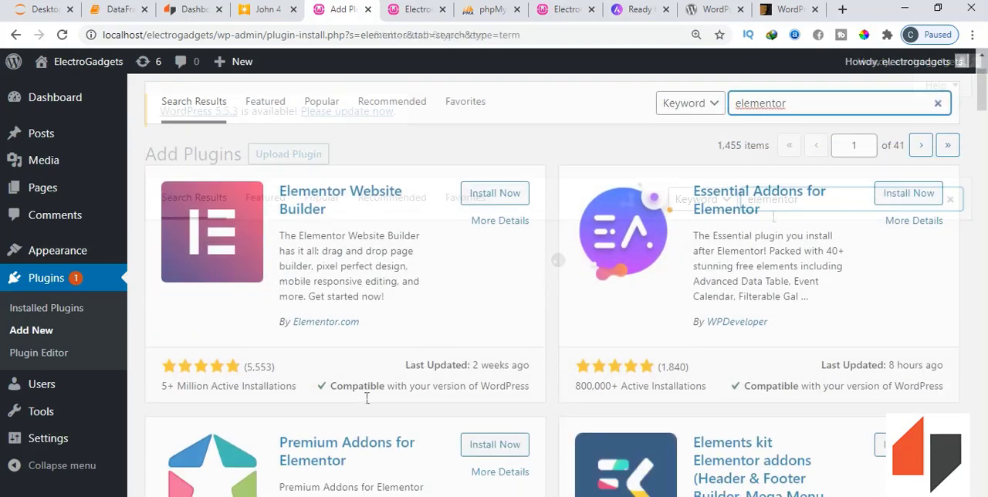
pyautogui.click(488, 222)
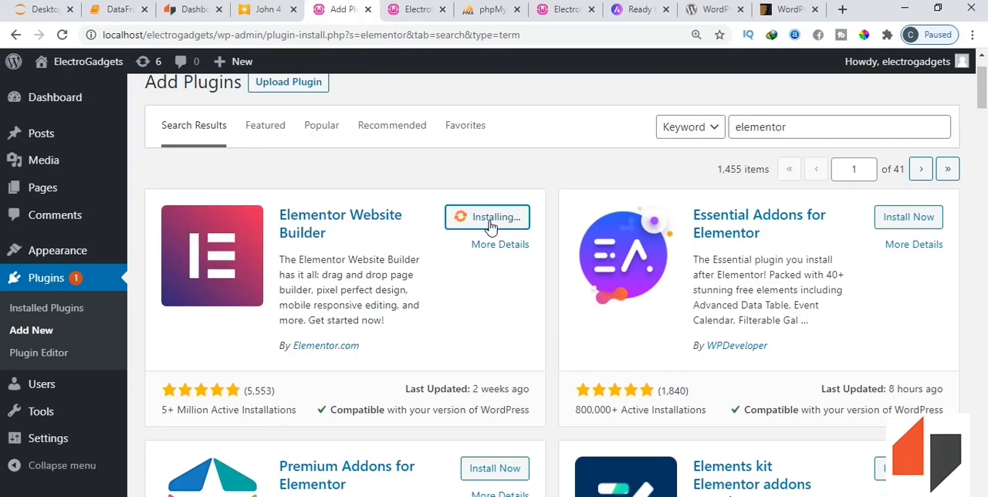
# - Examine the Elementor add-on plugins in the search results, including the Elementor header, footer and blocks template plugin
pyautogui.scroll(-2, 489, 226)
pyautogui.scroll(2, 545, 247)
pyautogui.scroll(-2, 563, 262)
pyautogui.scroll(-1, 571, 268)
pyautogui.scroll(2, 589, 300)
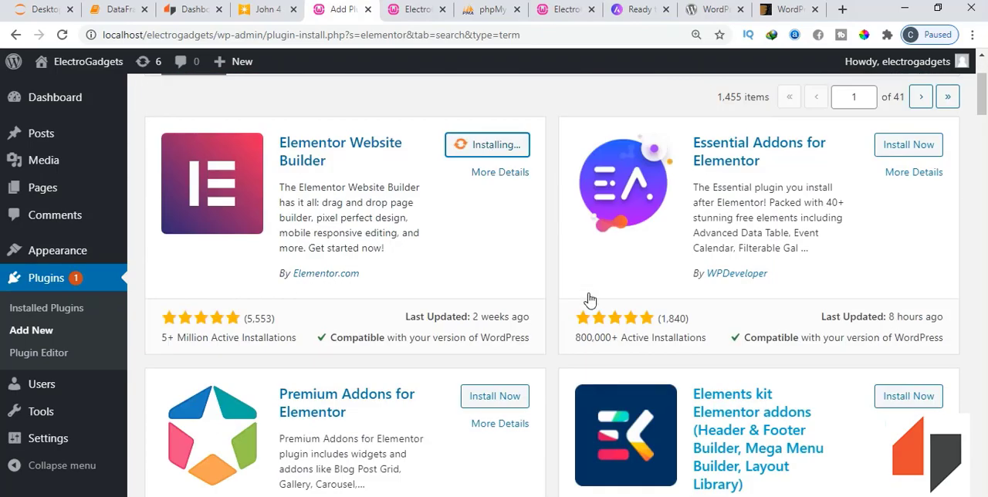
pyautogui.scroll(2, 744, 231)
pyautogui.scroll(-4, 747, 238)
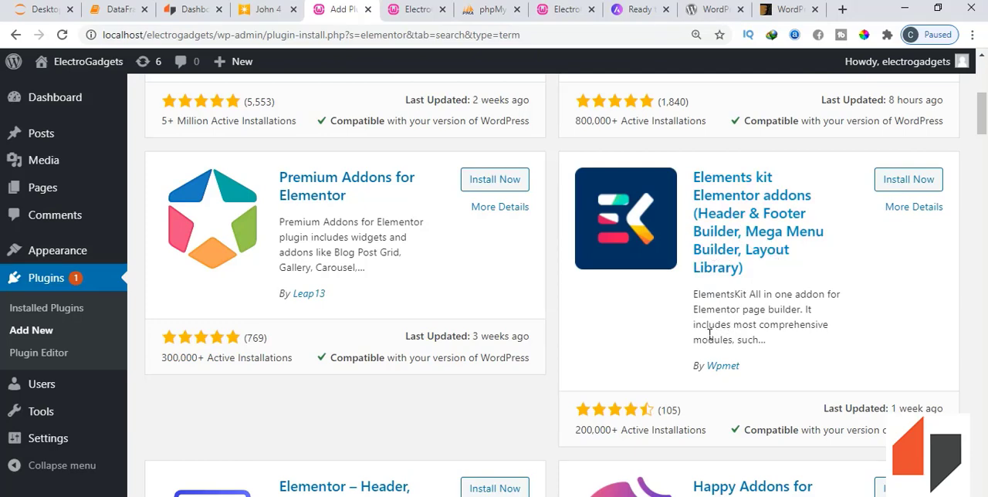
pyautogui.scroll(-4, 659, 305)
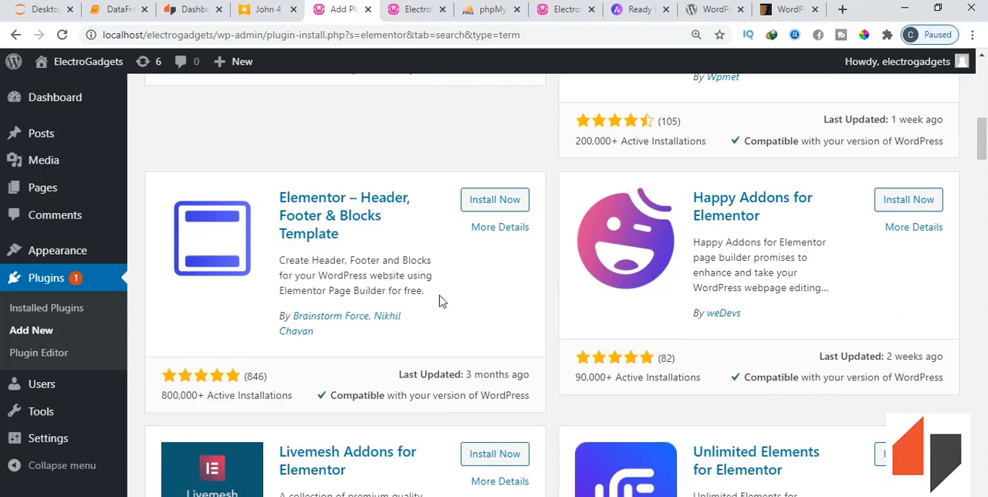
pyautogui.scroll(-2, 422, 233)
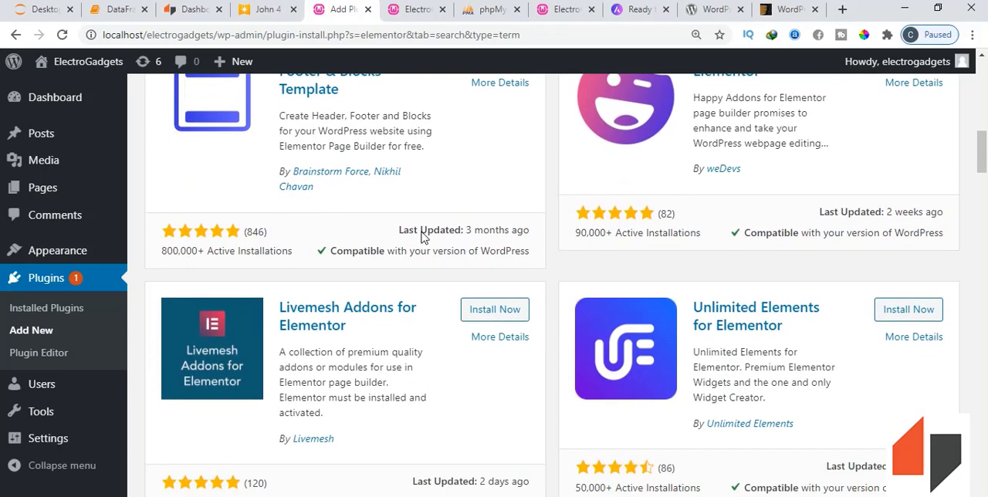
pyautogui.scroll(1, 426, 238)
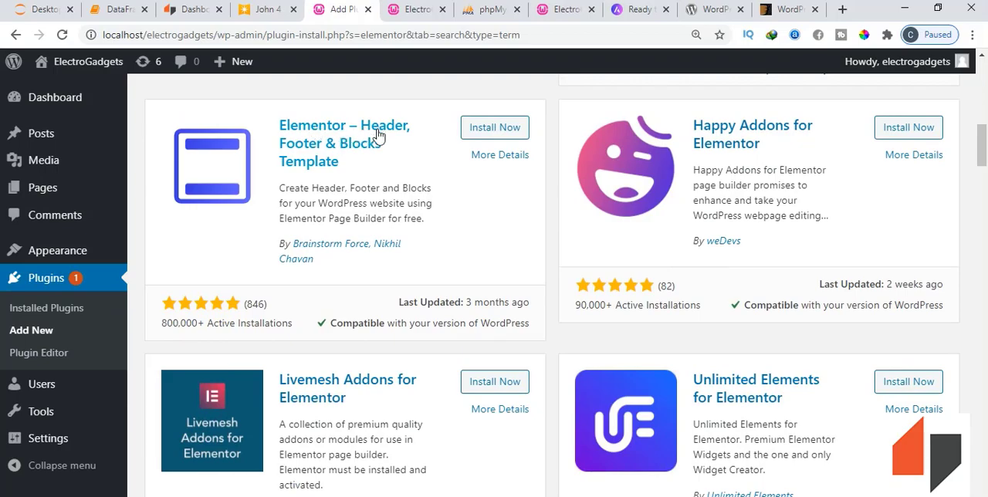
pyautogui.scroll(2, 459, 216)
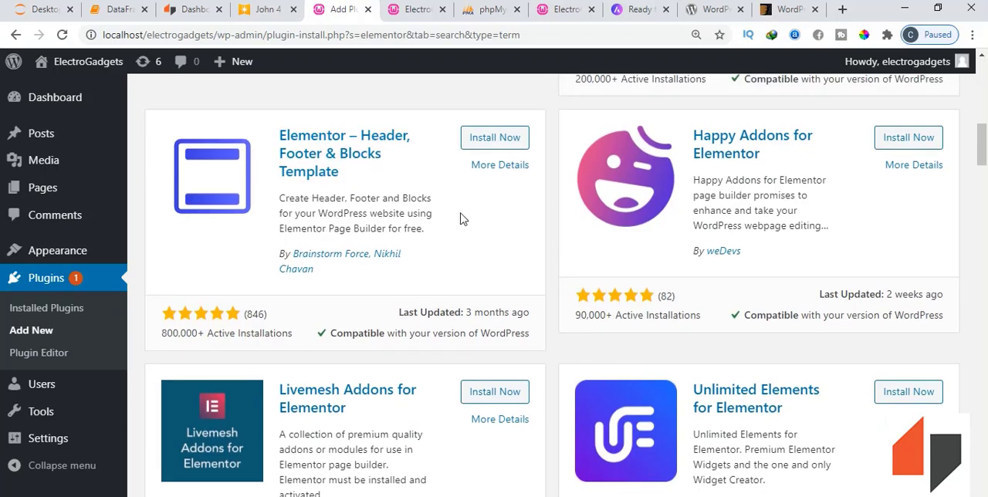
pyautogui.scroll(6, 575, 244)
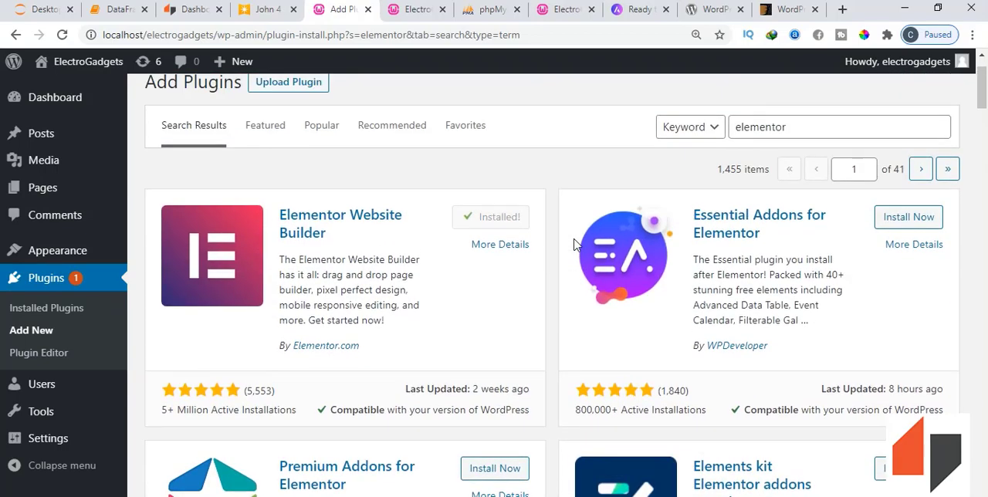
pyautogui.scroll(-9, 456, 316)
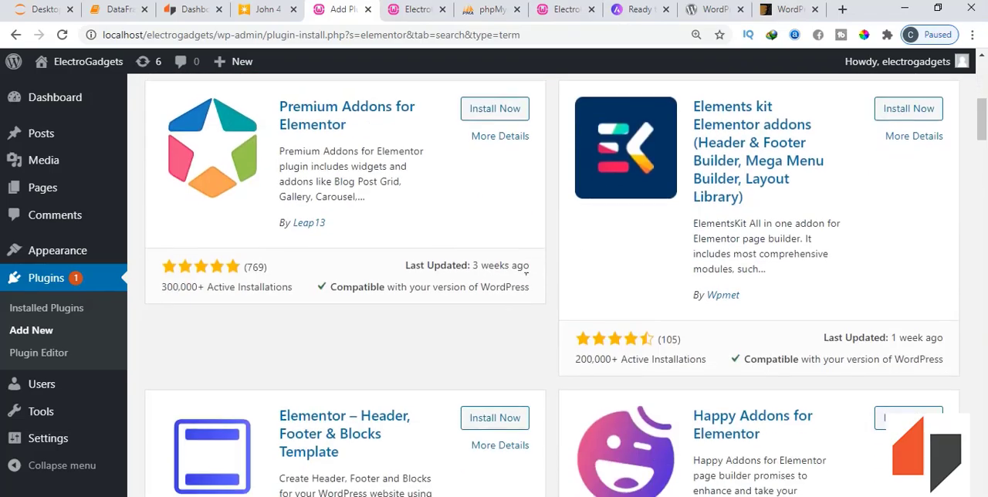
pyautogui.scroll(1, 456, 316)
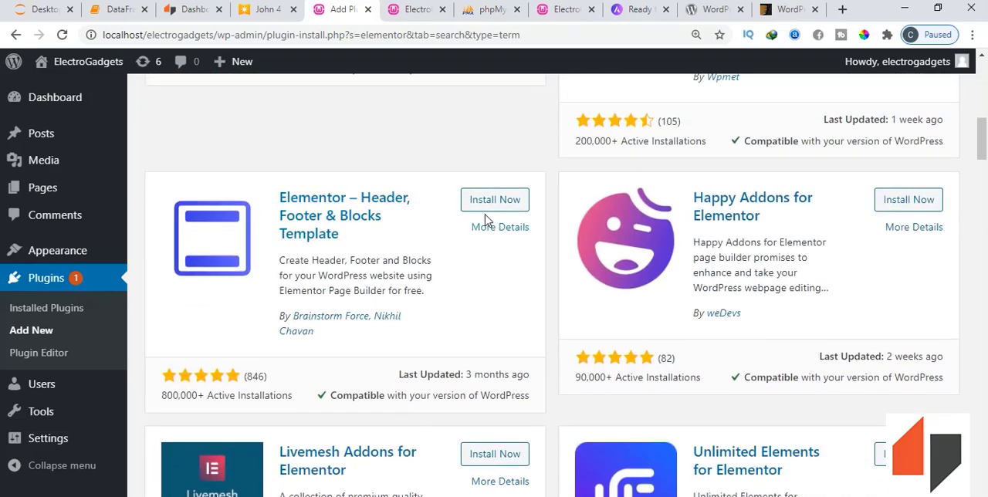
# - Install the Elementor – Header, Footer & Blocks Template plugin from the "elementor" search results
pyautogui.click(486, 205)
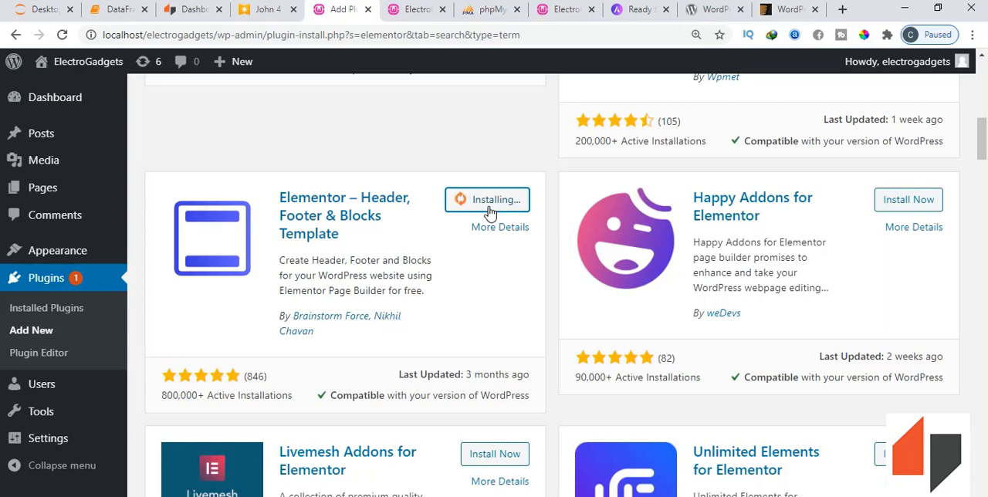
pyautogui.click(66, 496)
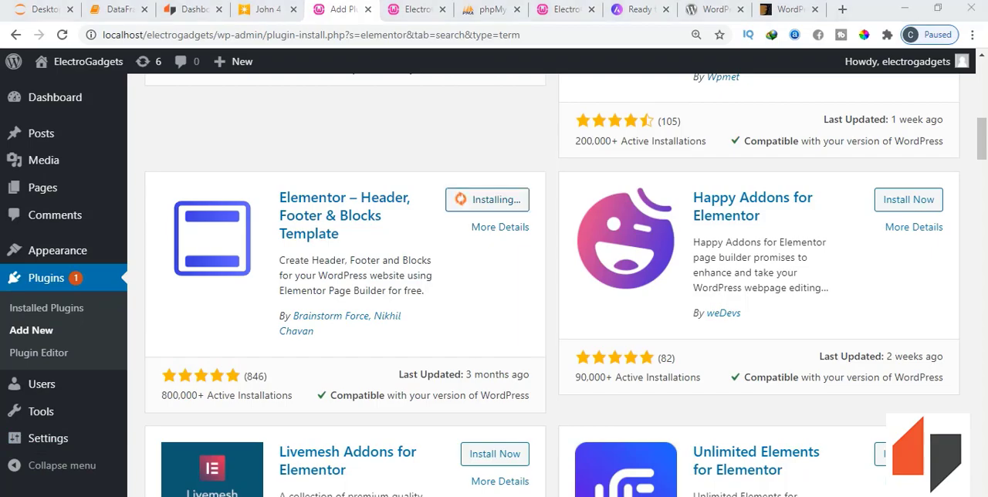
pyautogui.scroll(3, 679, 249)
pyautogui.scroll(-2, 648, 270)
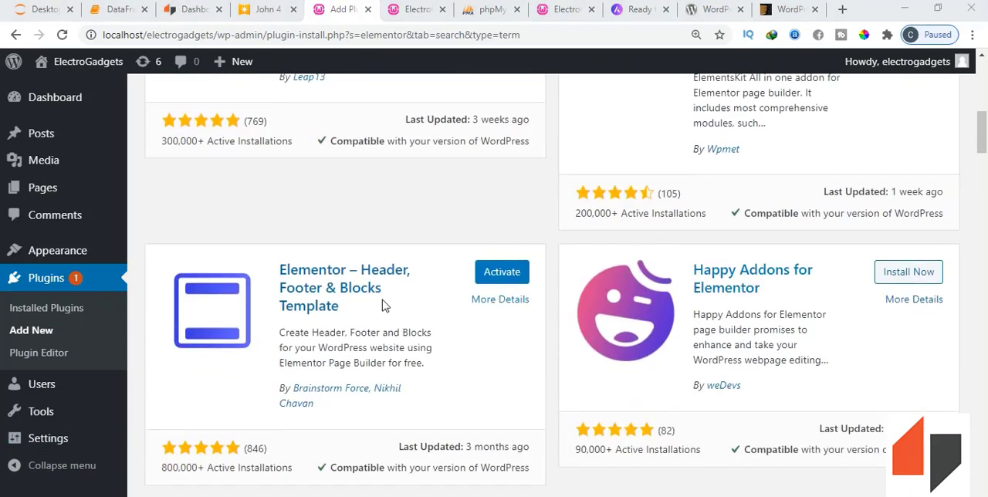
# - Install the Elements kit Elementor addons plugin by Wpmet from the same search results
pyautogui.scroll(5, 617, 269)
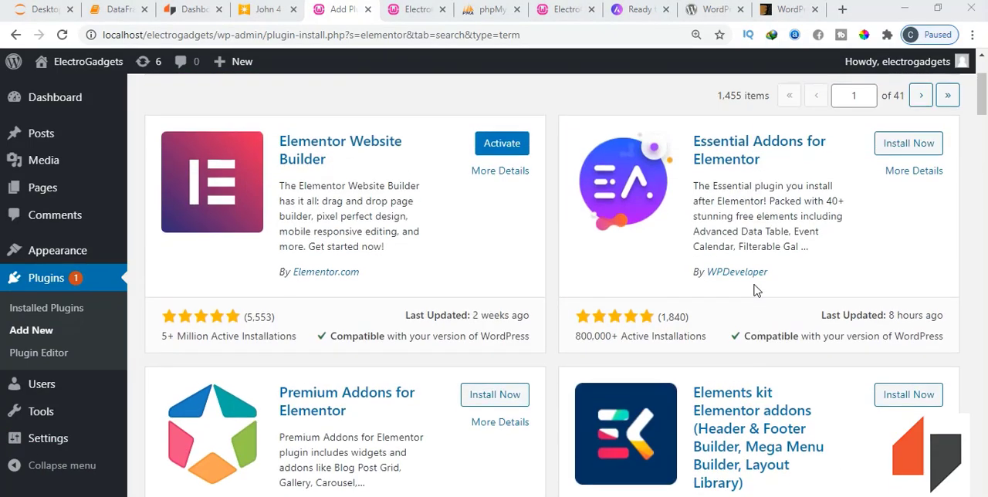
pyautogui.scroll(-2, 755, 290)
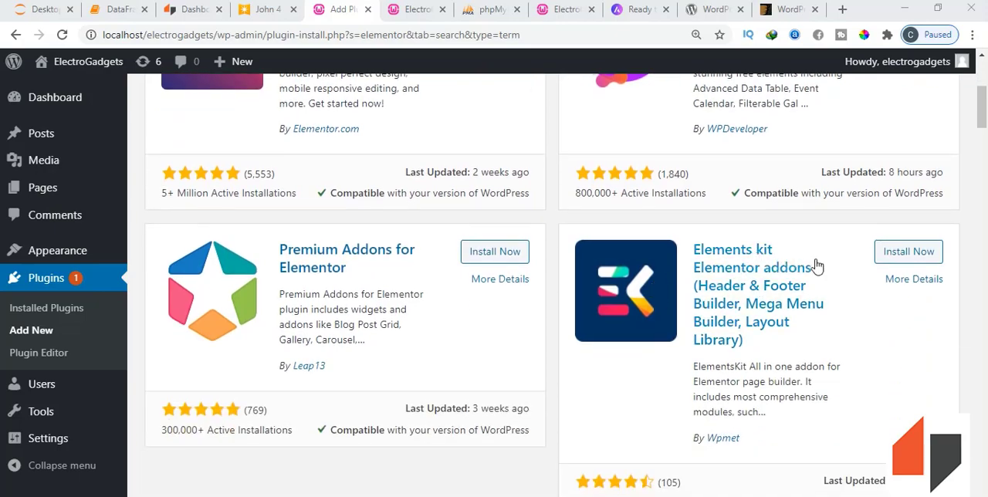
pyautogui.click(901, 259)
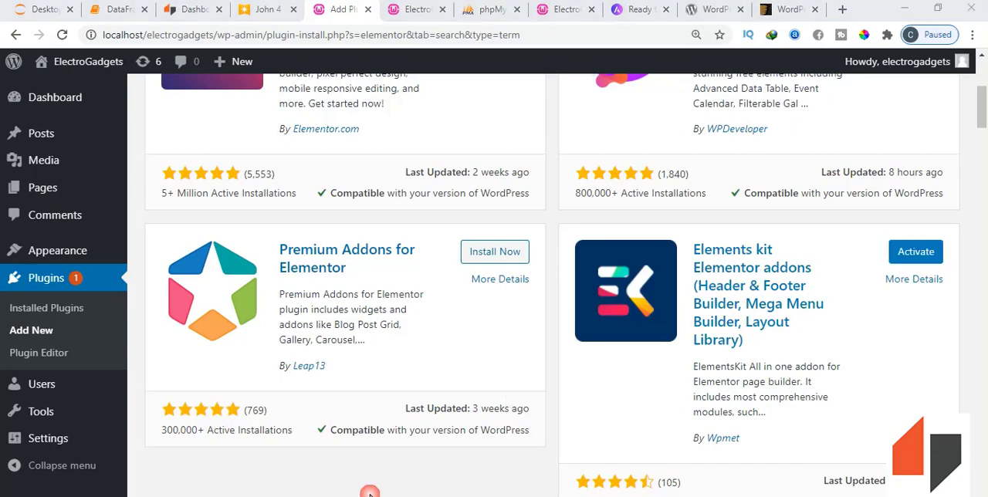
# - Search the plugins for "paystack" and install the Paystack WooCommerce Payment Gateway plugin
pyautogui.scroll(4, 478, 386)
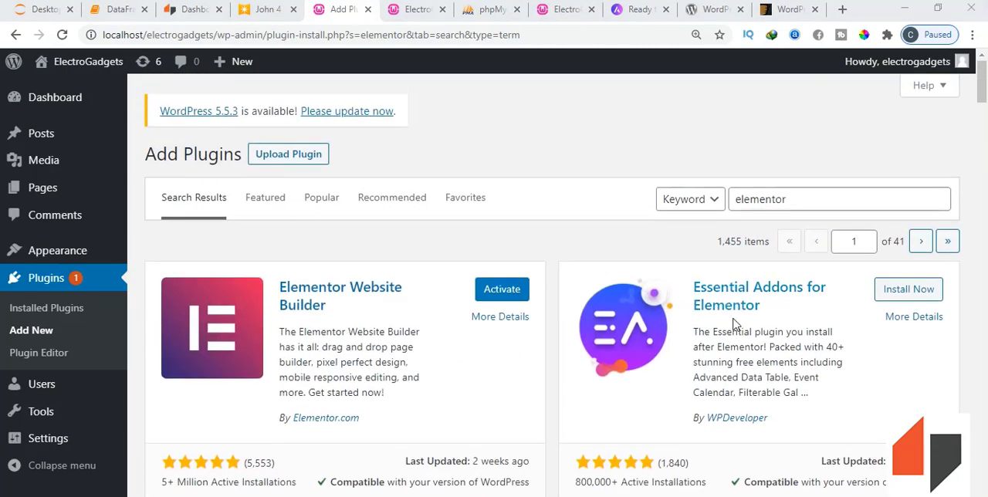
pyautogui.doubleClick(771, 202)
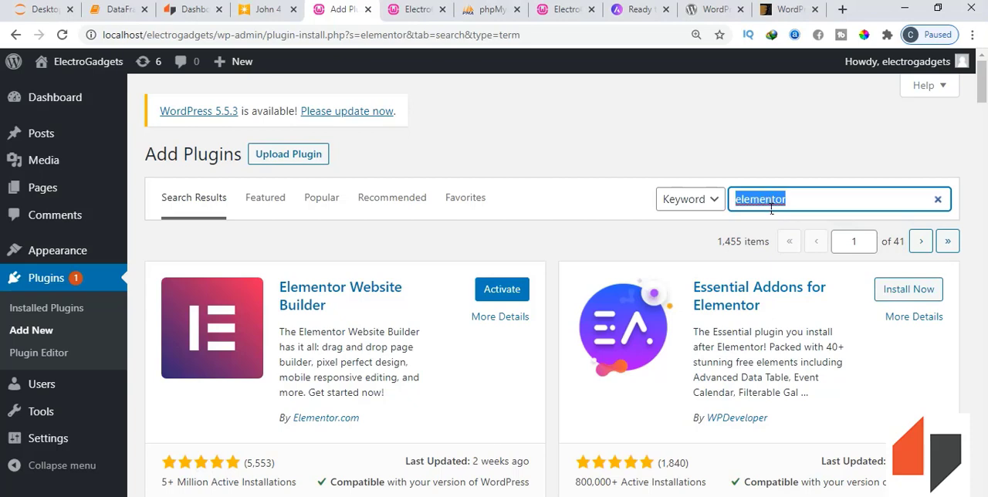
pyautogui.write('pay')
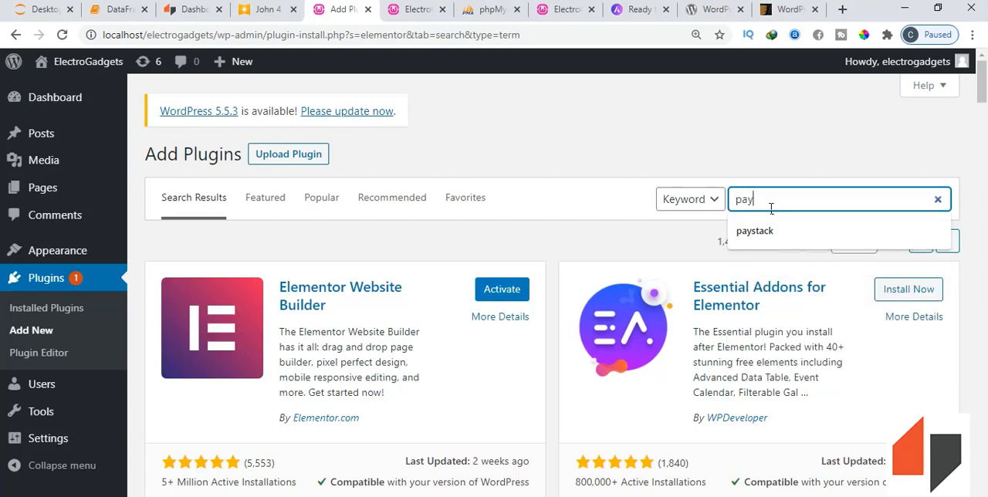
pyautogui.write('stack')
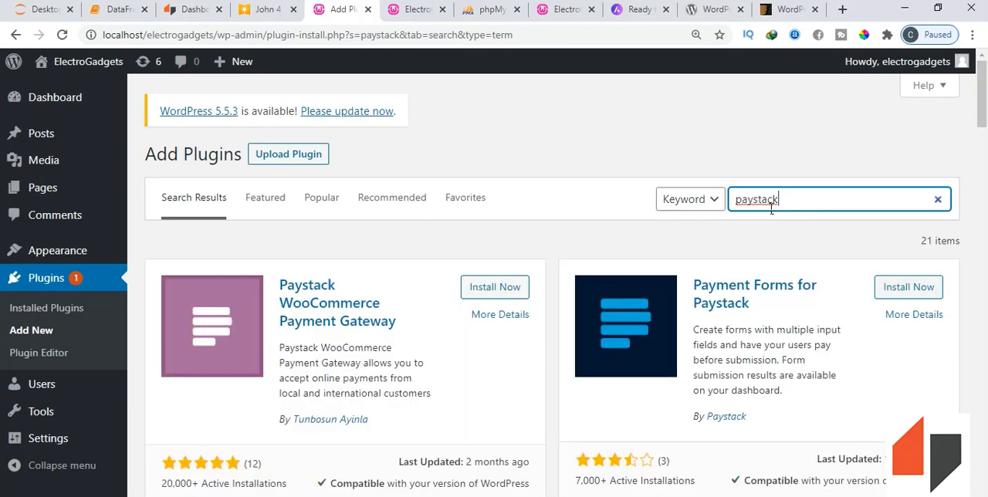
pyautogui.scroll(-3, 591, 298)
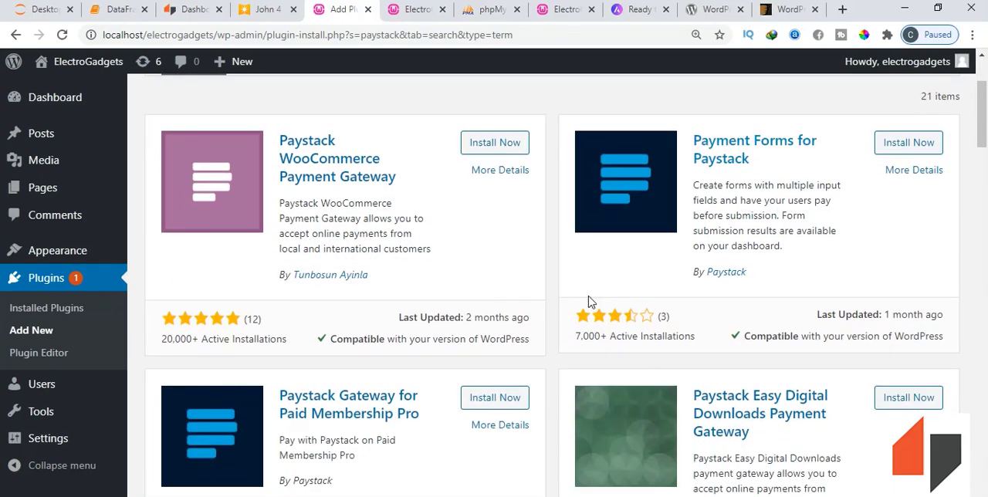
pyautogui.scroll(-1, 589, 301)
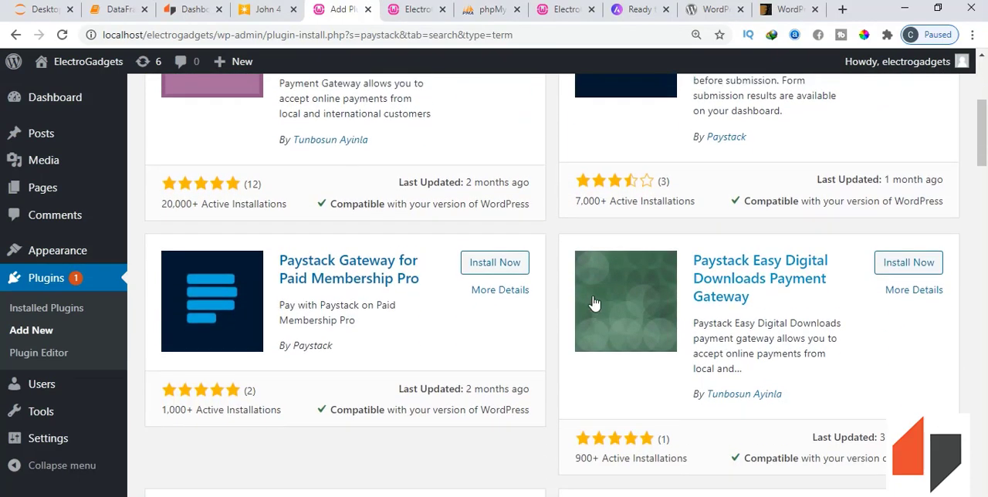
pyautogui.scroll(3, 594, 303)
pyautogui.scroll(-4, 591, 302)
pyautogui.scroll(4, 591, 302)
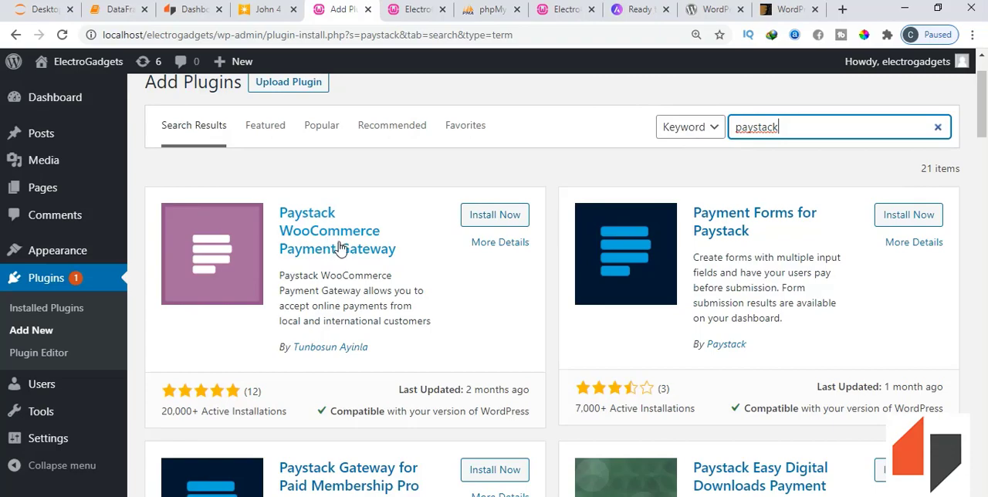
pyautogui.click(484, 222)
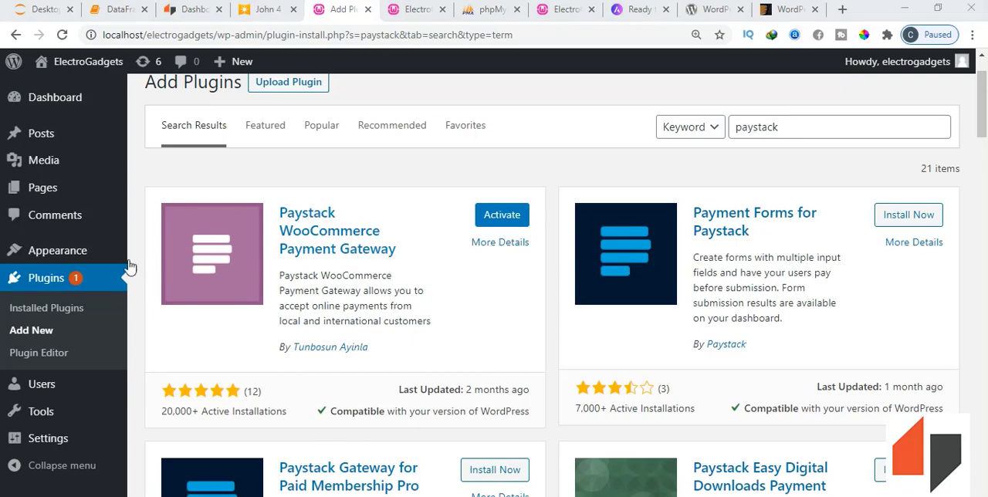
# - Open the list of installed plugins and look through its entries
pyautogui.click(77, 315)
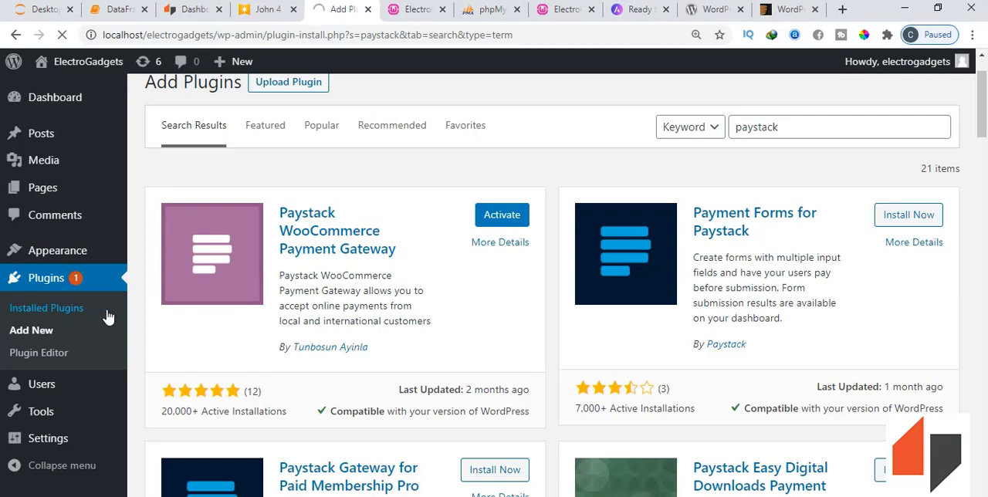
pyautogui.scroll(-2, 278, 348)
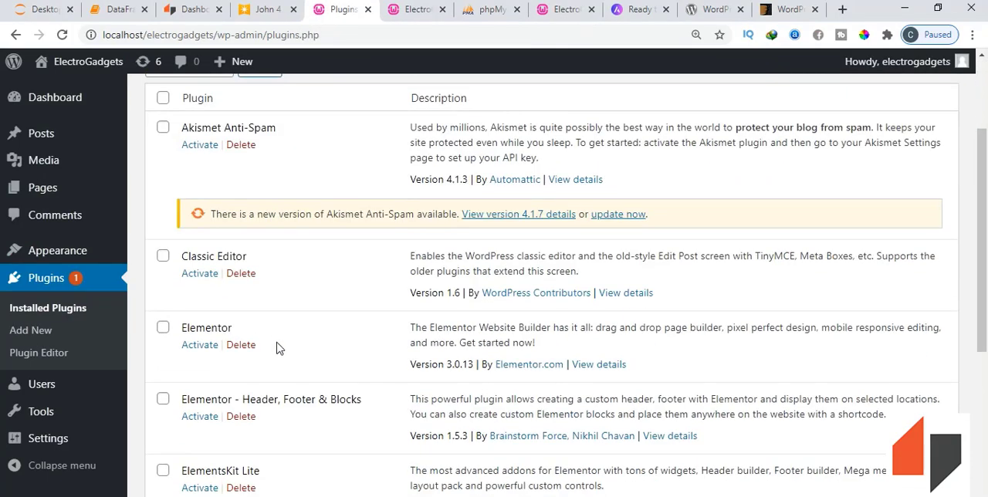
pyautogui.scroll(-1, 340, 302)
pyautogui.scroll(1, 340, 302)
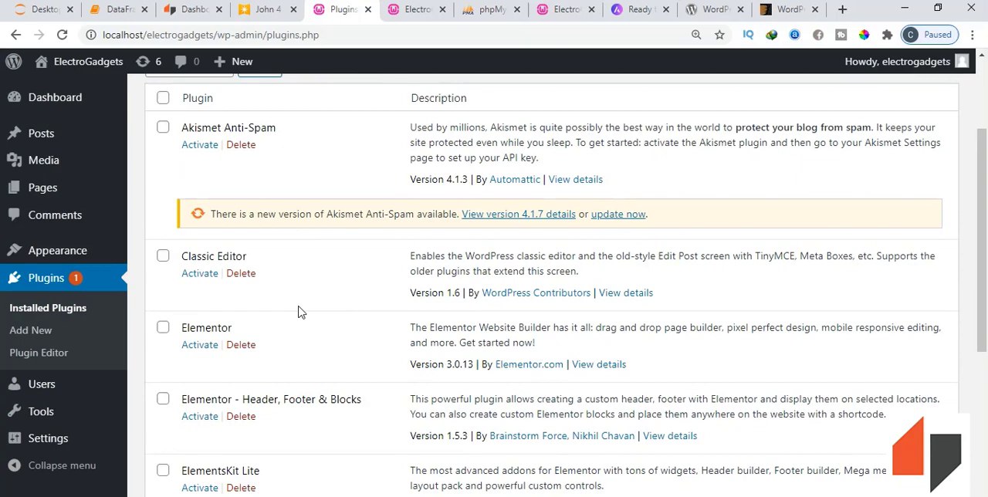
# - Bulk-activate the Classic Editor, Elementor, Elementor - Header, Footer & Blocks, ElementsKit Lite, Paystack WooCommerce Payment Gateway and WooCommerce plugins
pyautogui.click(165, 257)
pyautogui.click(165, 329)
pyautogui.scroll(-1, 166, 346)
pyautogui.click(163, 327)
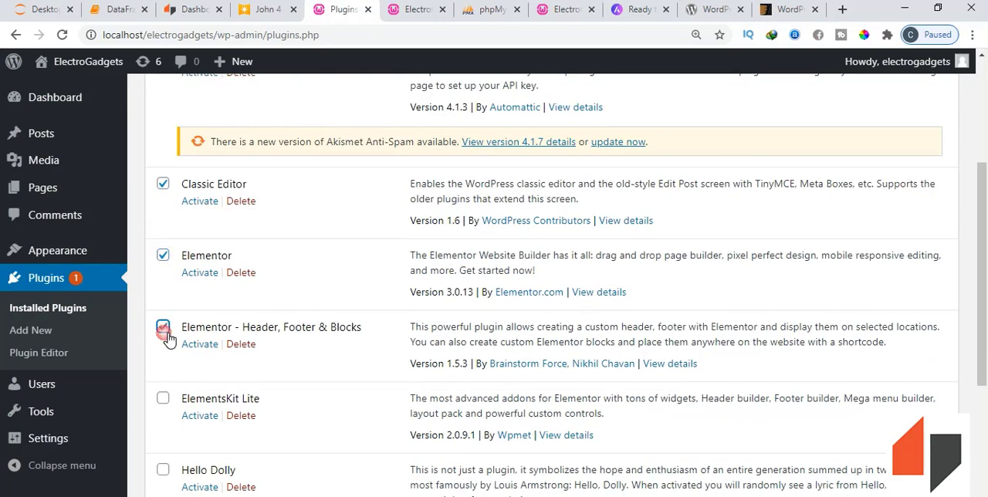
pyautogui.click(163, 399)
pyautogui.scroll(-2, 166, 402)
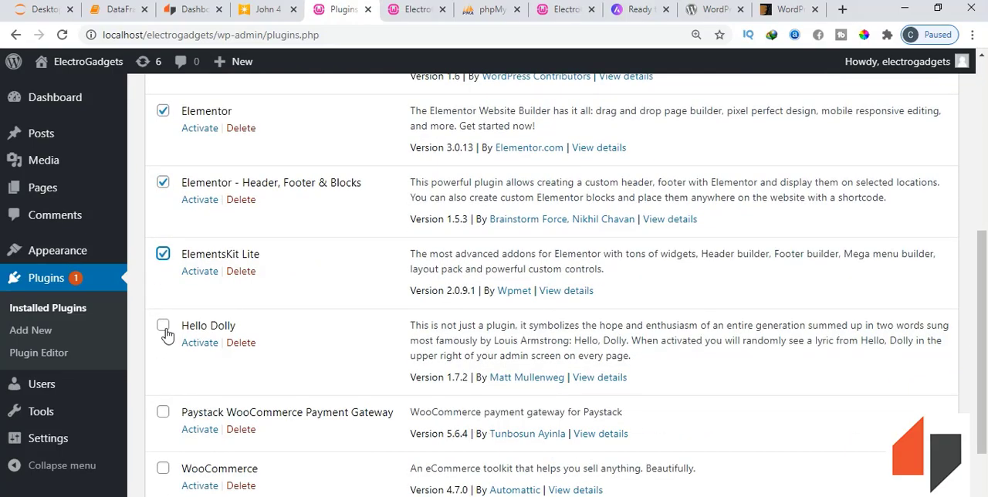
pyautogui.scroll(-2, 166, 334)
pyautogui.click(163, 291)
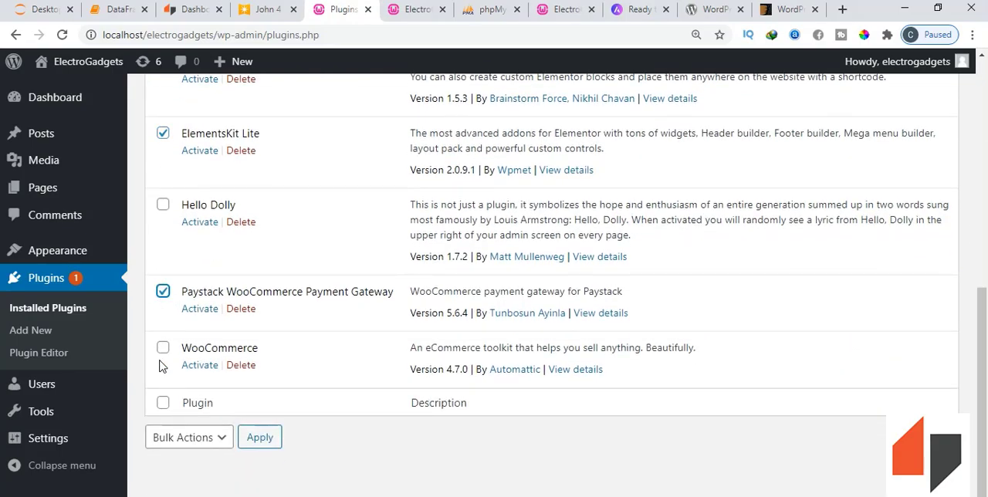
pyautogui.click(163, 348)
pyautogui.scroll(5, 166, 355)
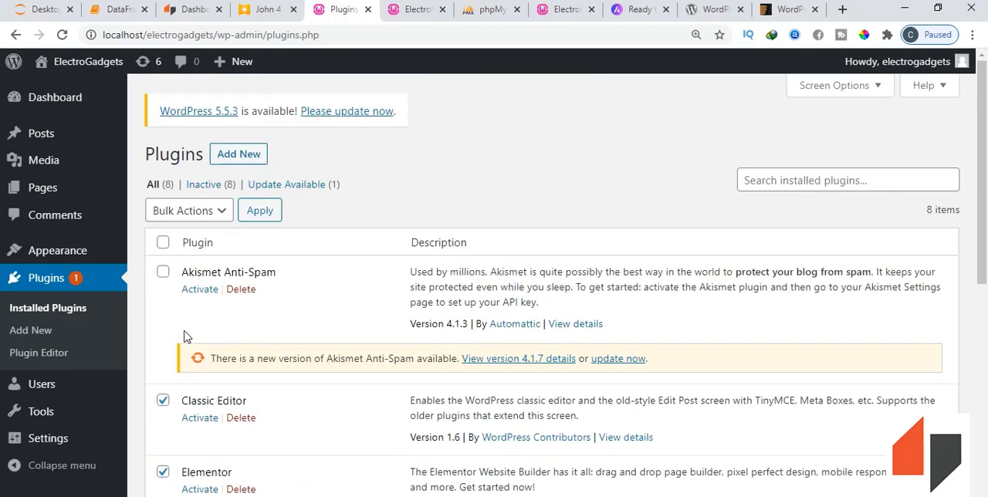
pyautogui.click(221, 213)
pyautogui.click(197, 246)
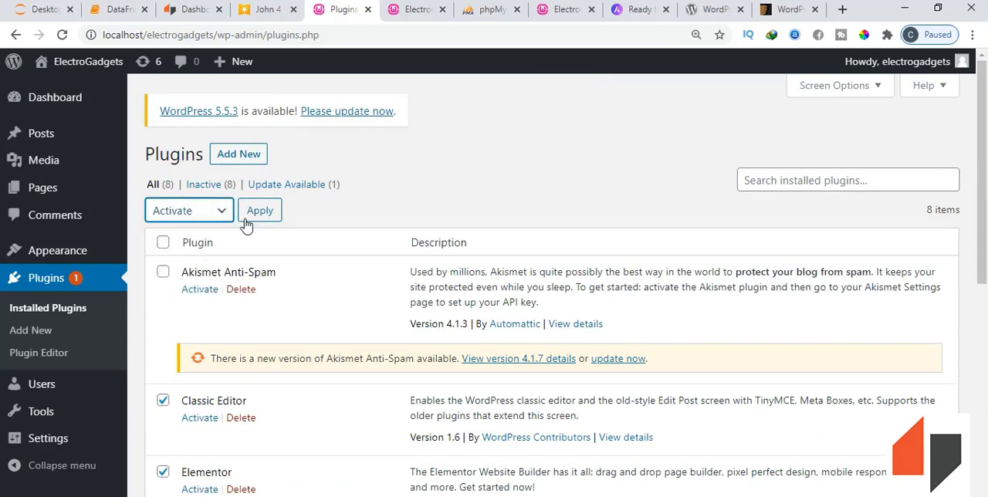
pyautogui.click(255, 220)
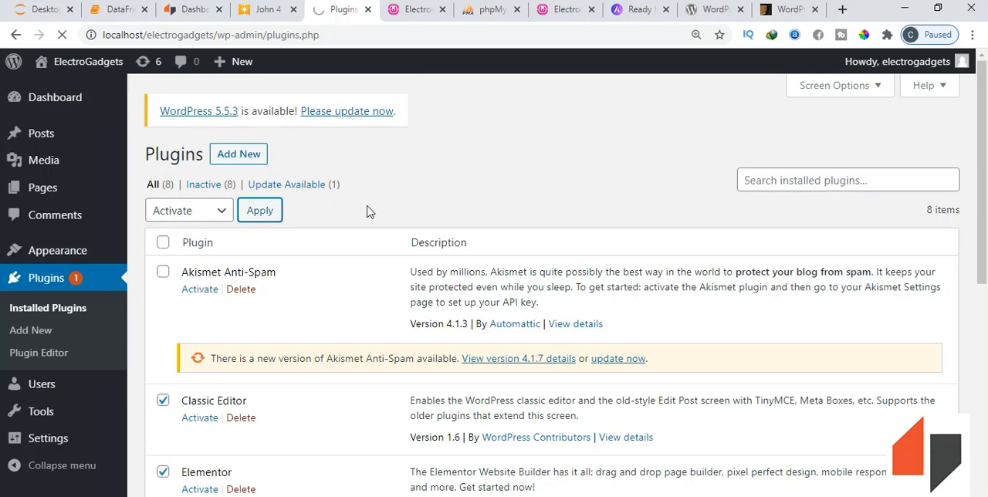
pyautogui.scroll(-3, 367, 306)
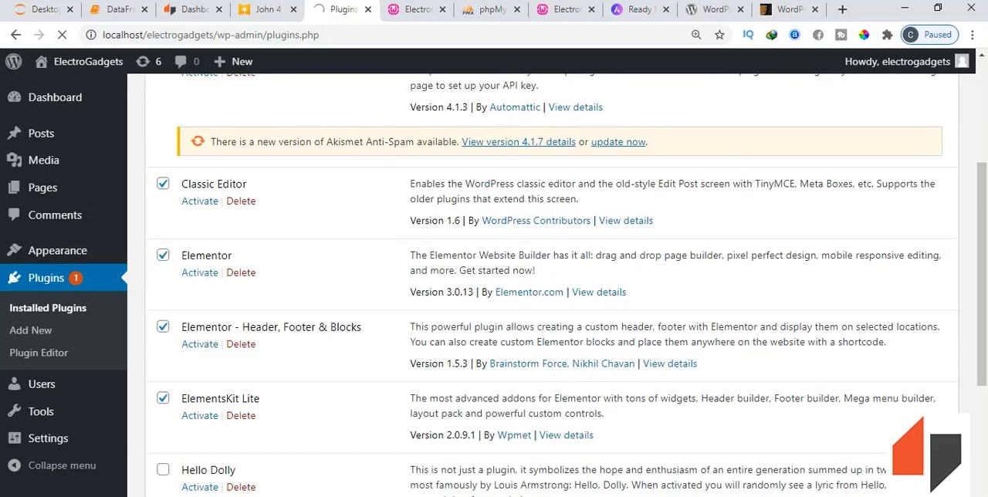
pyautogui.scroll(7, 378, 397)
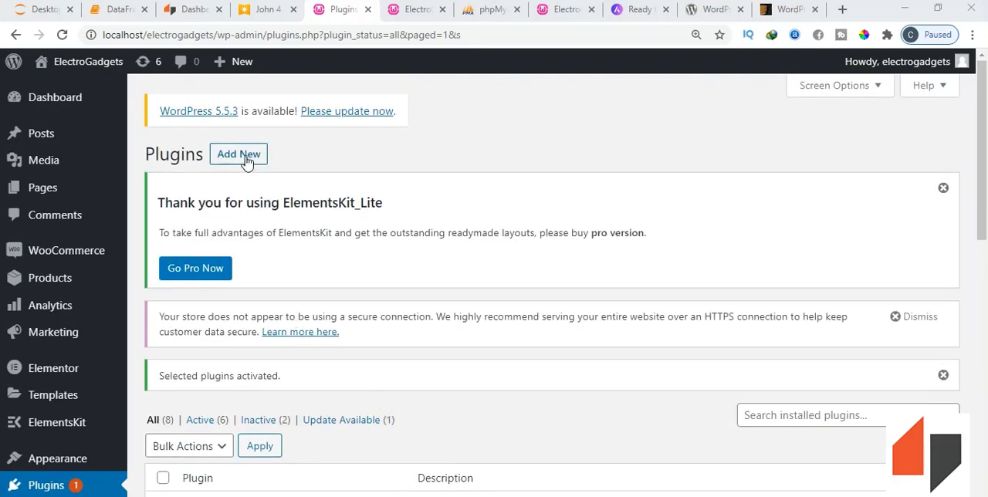
# - Return to adding new plugins and search for "yoast" to find the Yoast SEO plugin
pyautogui.click(240, 154)
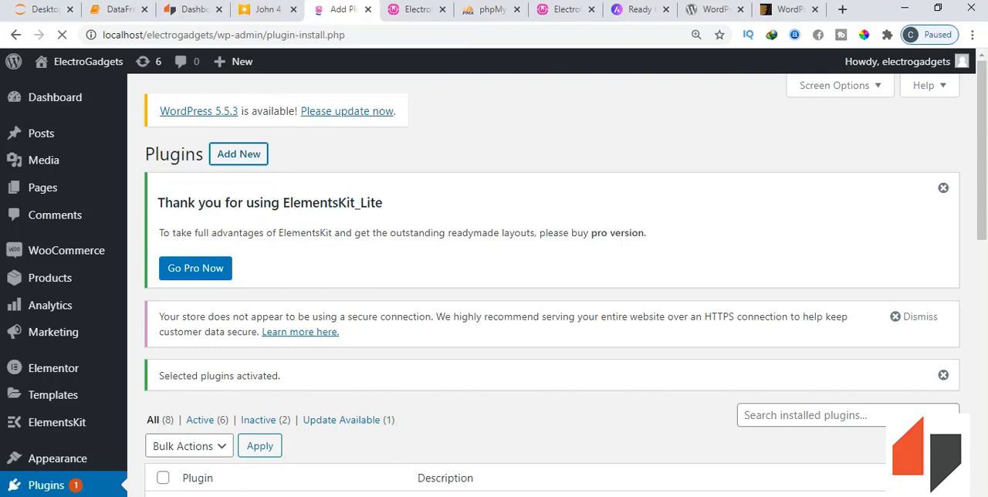
pyautogui.scroll(-2, 404, 463)
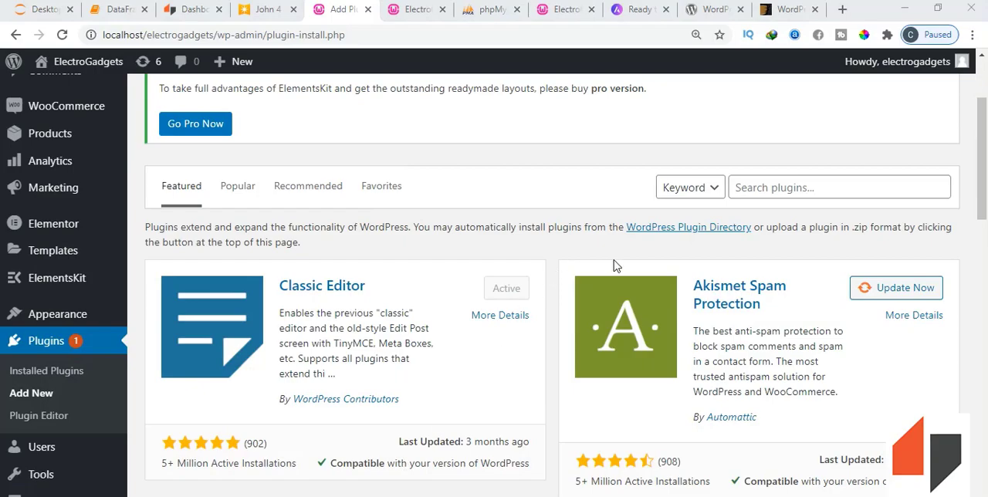
pyautogui.scroll(-6, 625, 274)
pyautogui.scroll(6, 632, 279)
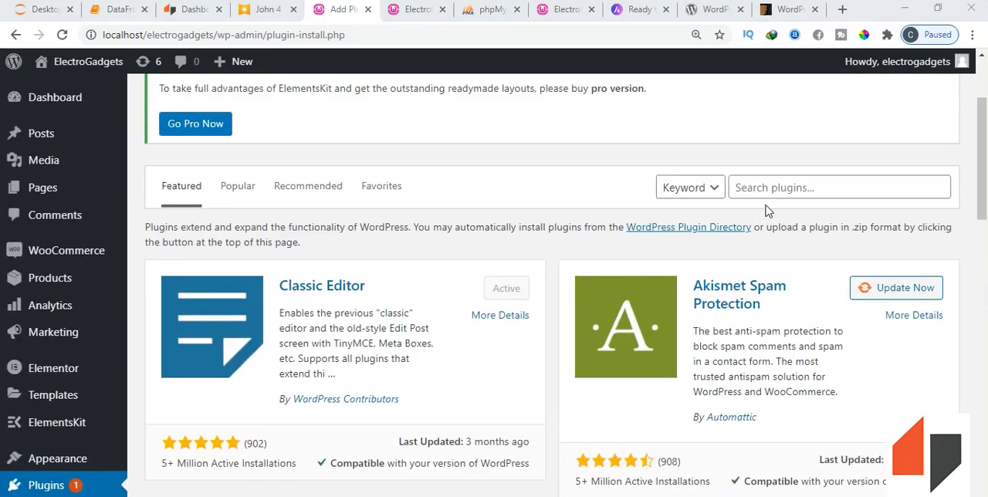
pyautogui.scroll(1, 768, 211)
pyautogui.click(761, 262)
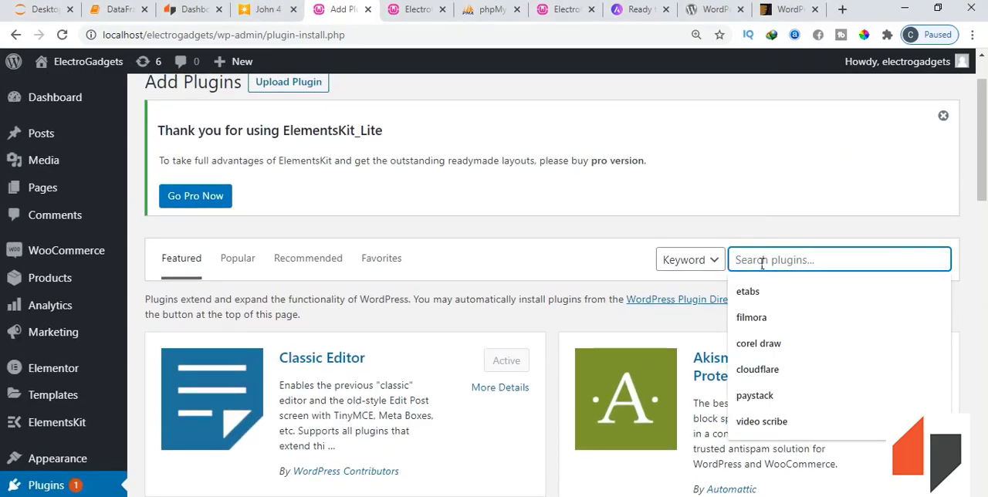
pyautogui.write('yoast')
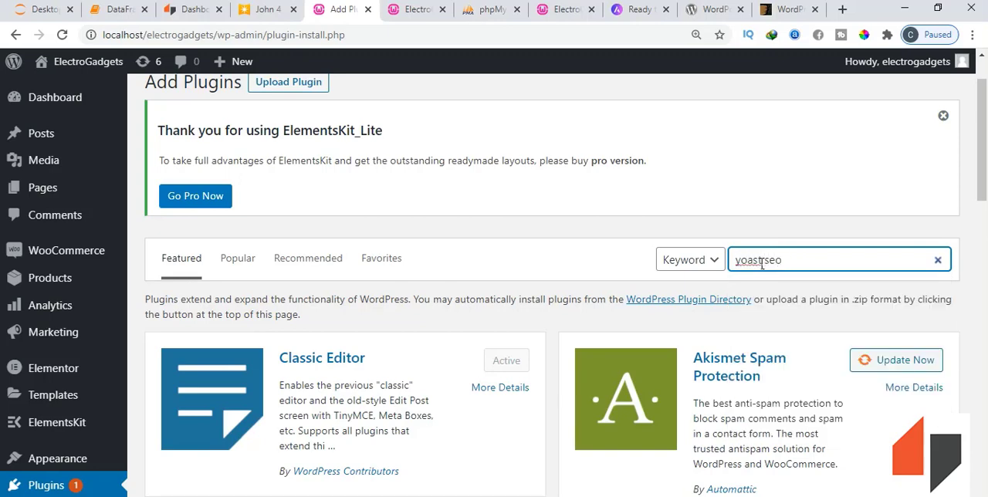
pyautogui.write(' seo')
pyautogui.press('Return')
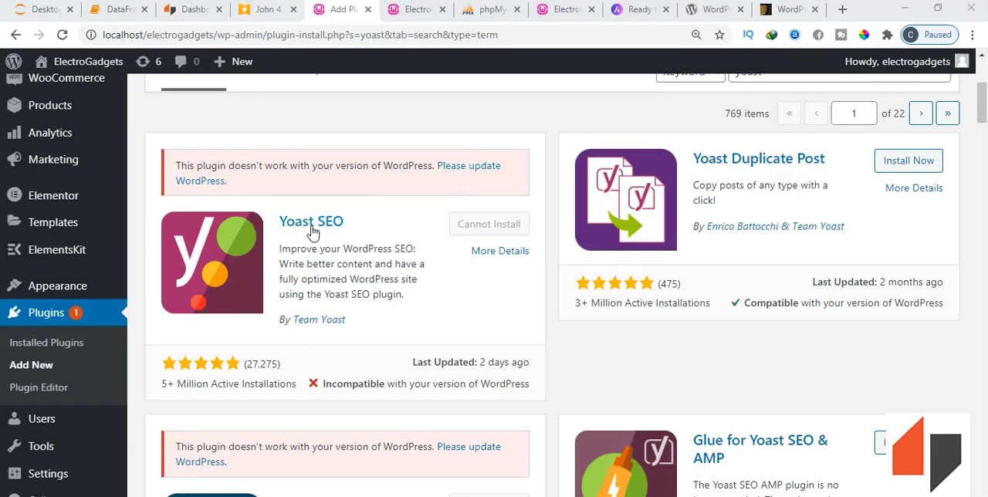
# - Open the WordPress updates page and start the automatic update to WordPress 5.5.3
pyautogui.scroll(4, 311, 230)
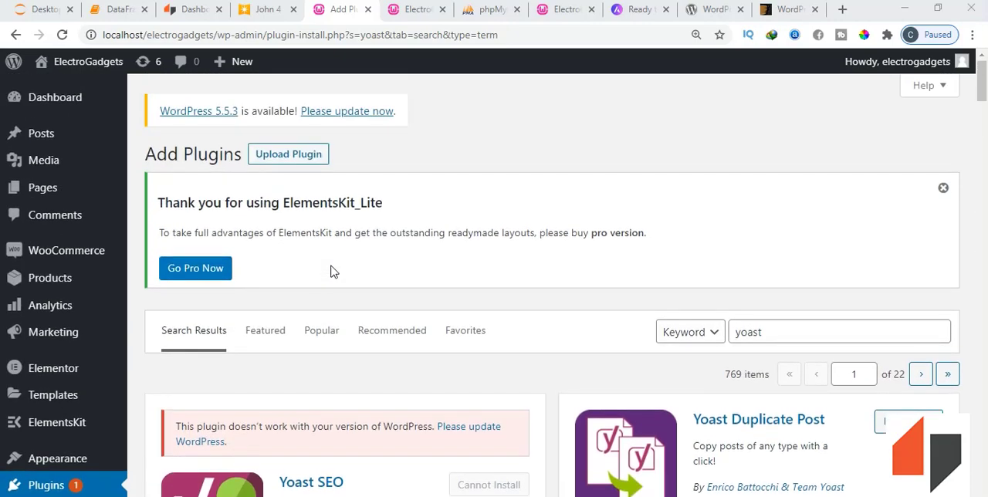
pyautogui.click(344, 116)
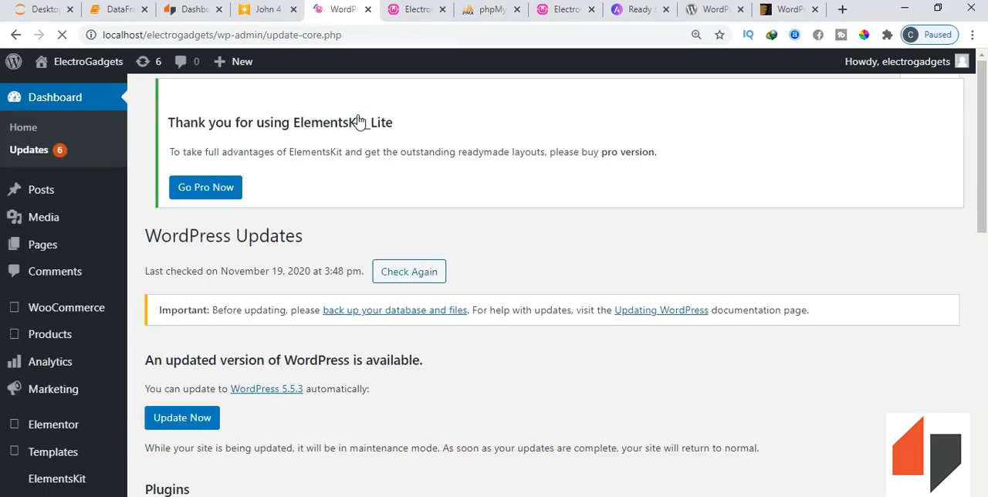
pyautogui.scroll(-2, 337, 304)
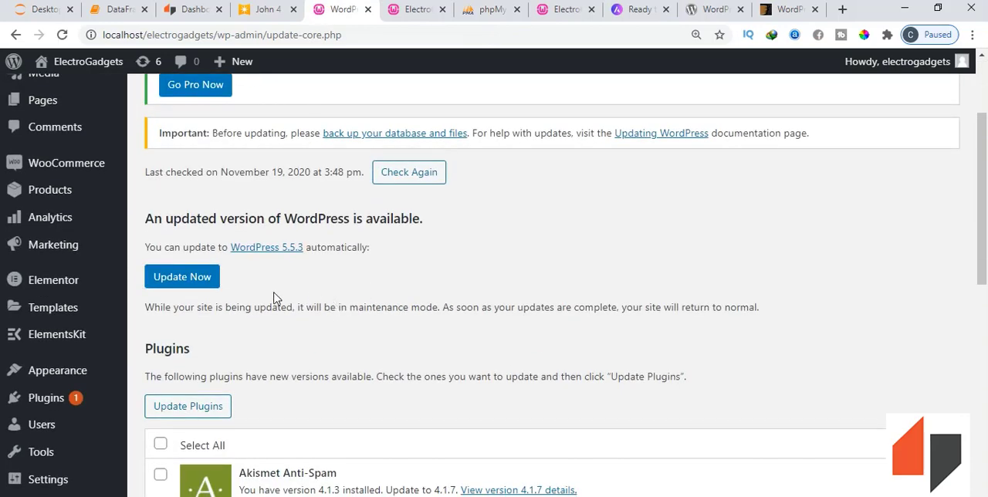
pyautogui.click(191, 284)
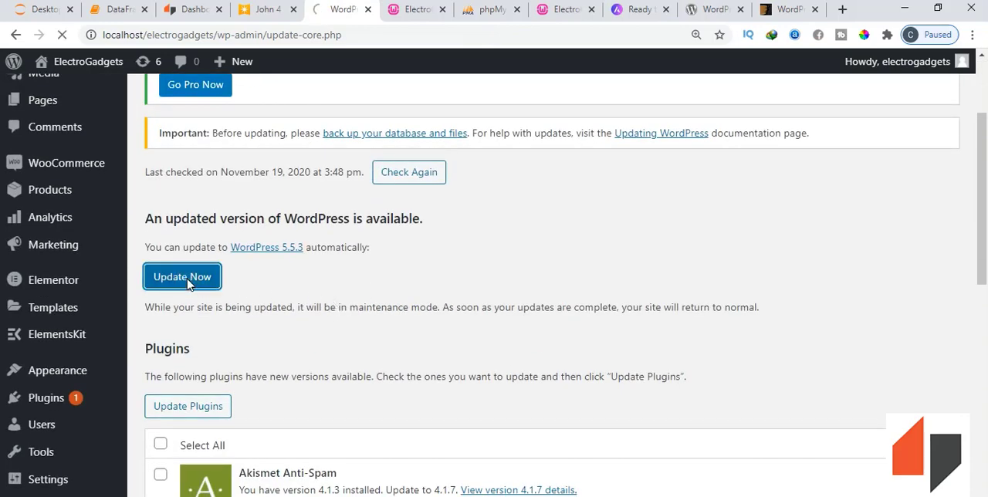
# - Browse the WordPress.org plugin directory, including its block-enabled and featured plugins, and return to the site's update page
pyautogui.click(703, 11)
pyautogui.scroll(7, 456, 181)
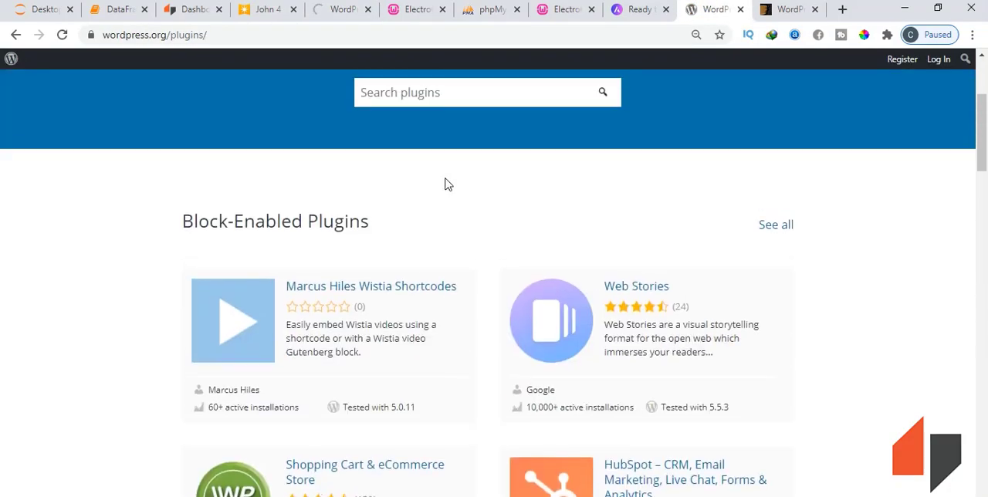
pyautogui.scroll(3, 446, 183)
pyautogui.scroll(-10, 419, 335)
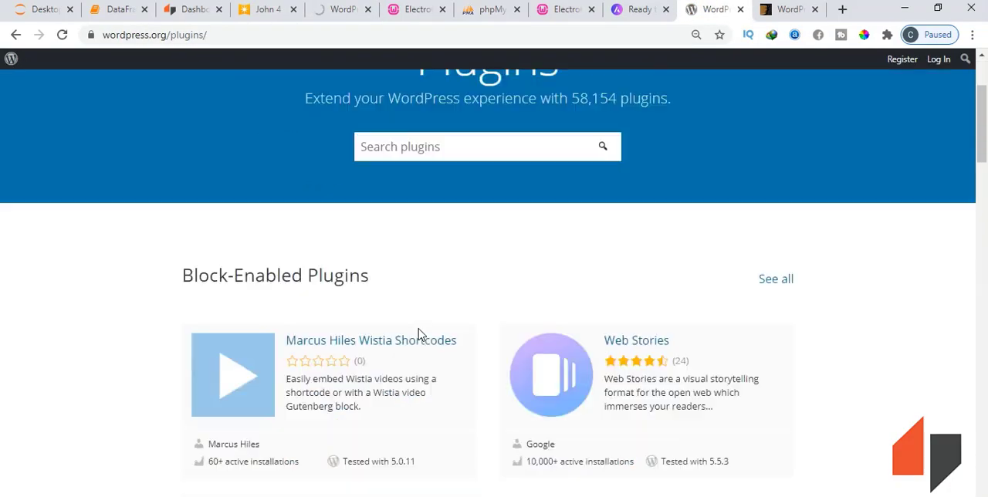
pyautogui.scroll(-3, 472, 330)
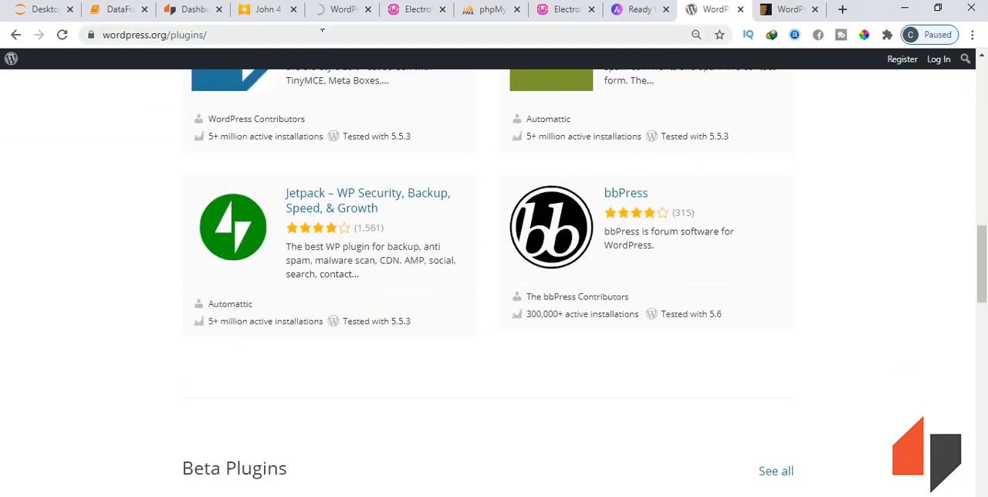
pyautogui.click(325, 14)
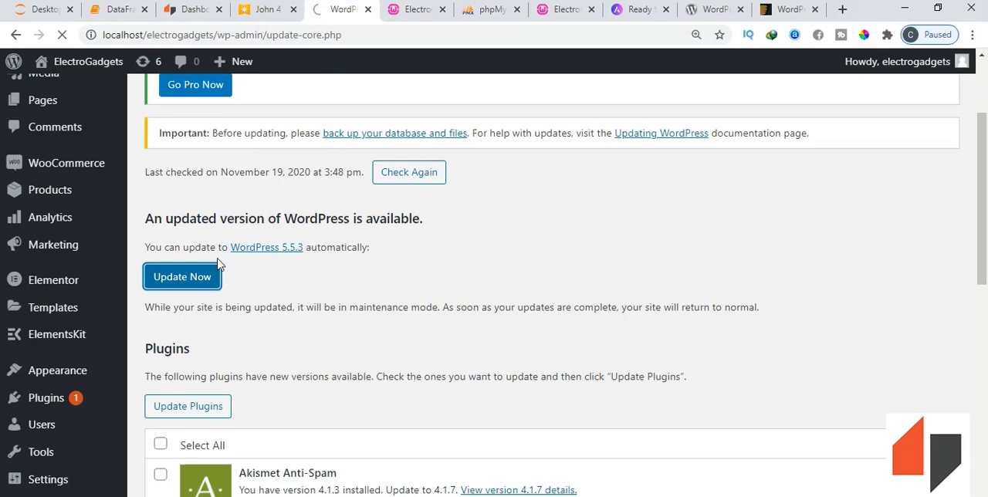
# - Check the core update's progress and look over the What's New page for WordPress 5.5.3
pyautogui.scroll(3, 279, 208)
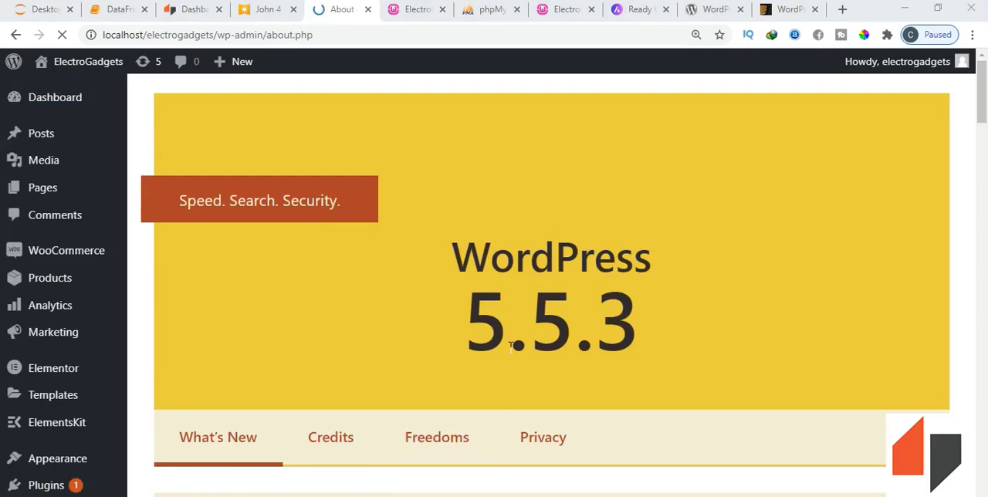
pyautogui.scroll(-2, 510, 343)
pyautogui.scroll(1, 510, 344)
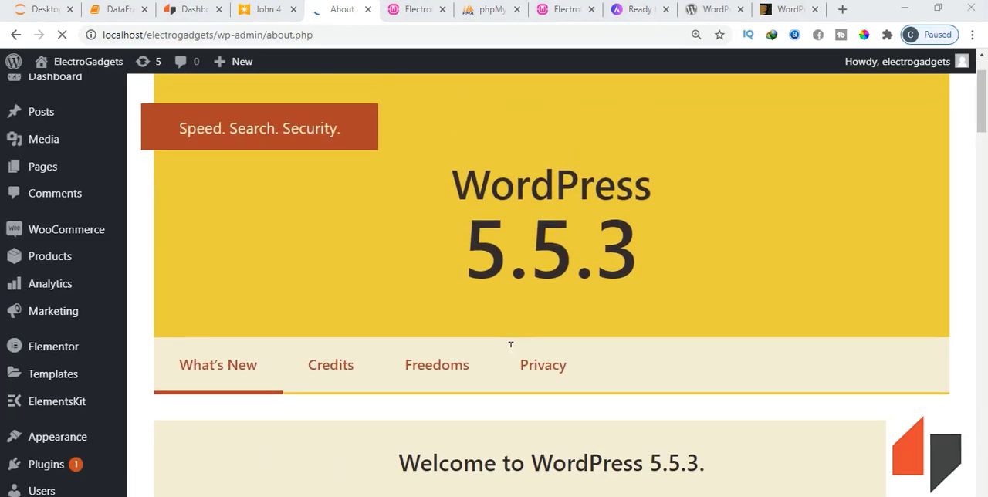
pyautogui.scroll(-3, 521, 300)
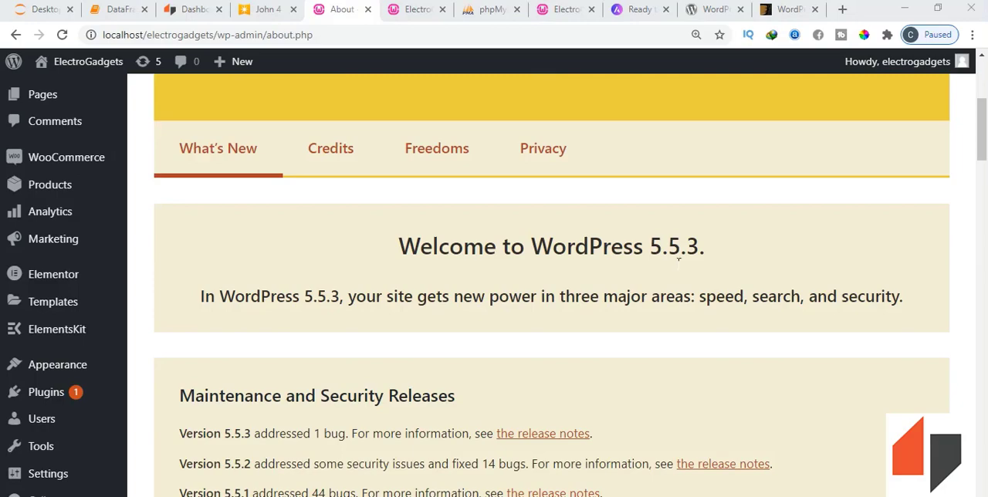
pyautogui.scroll(1, 626, 280)
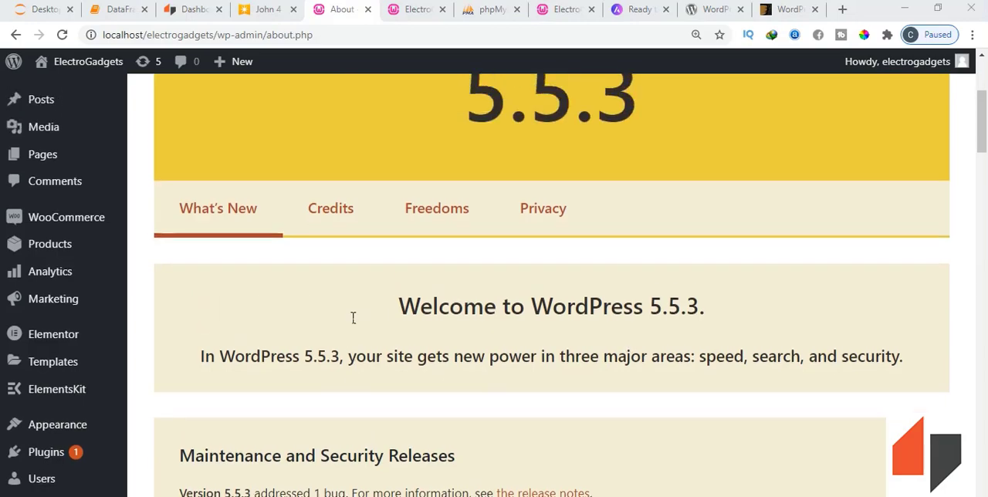
pyautogui.scroll(-2, 352, 316)
# - Open the page for adding new plugins and search the plugins by keyword for "seo"
pyautogui.moveTo(131, 399)
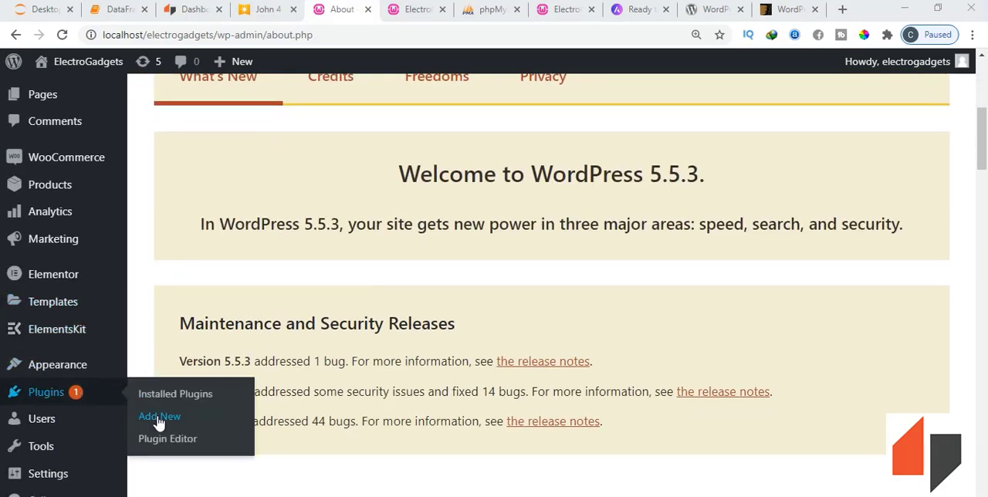
pyautogui.click(593, 94)
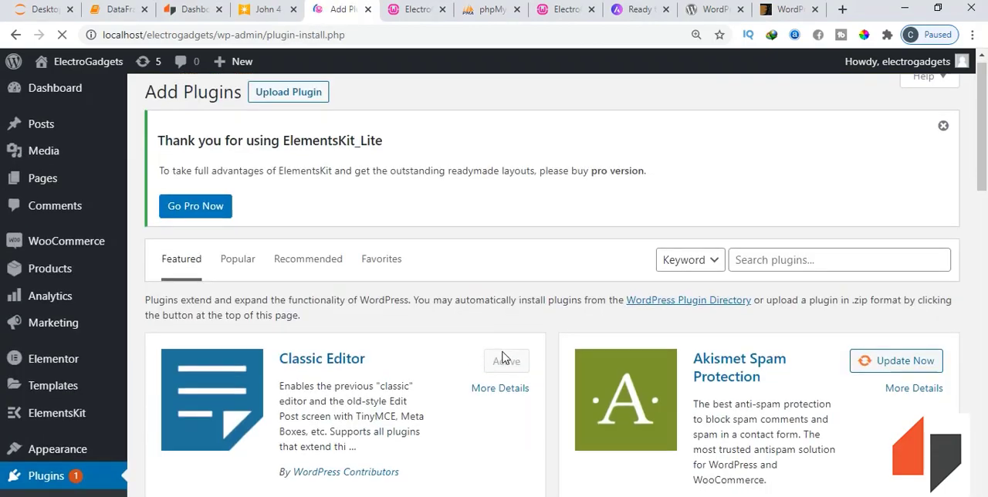
pyautogui.scroll(-8, 640, 275)
pyautogui.scroll(10, 634, 274)
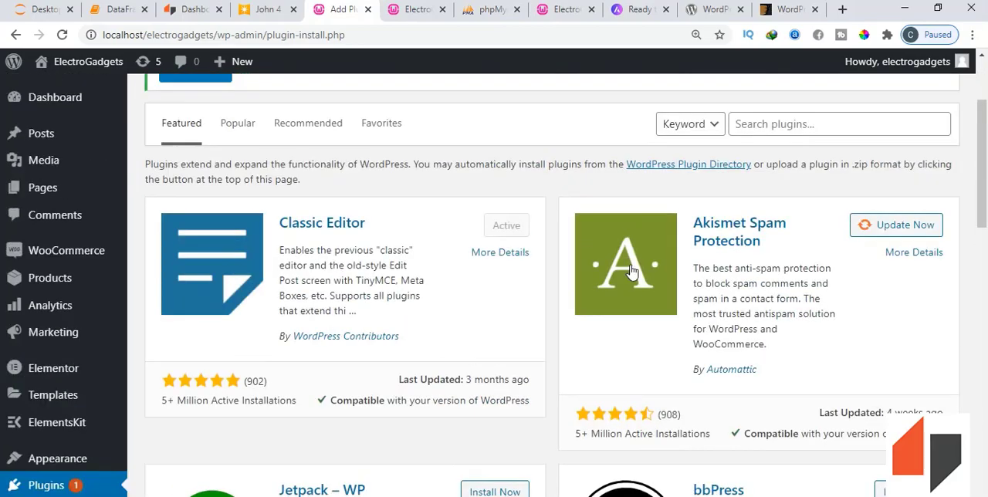
pyautogui.click(745, 275)
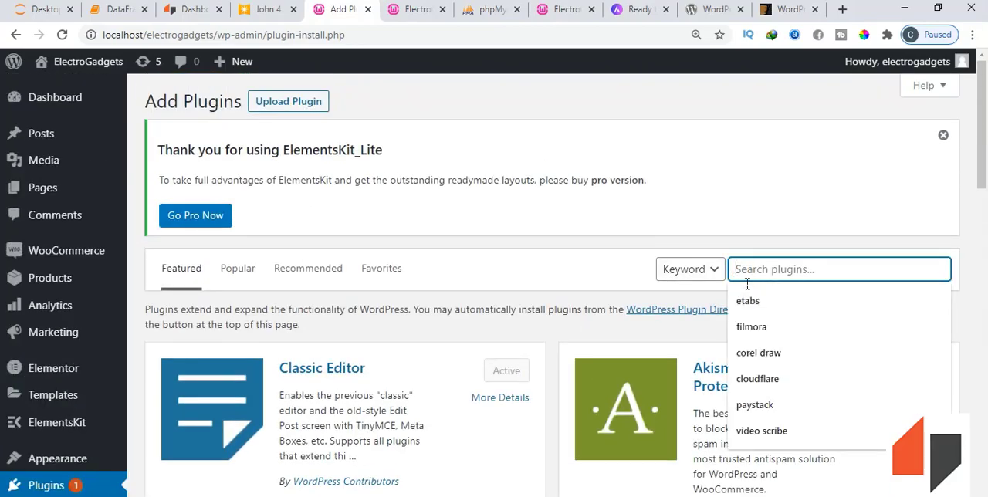
pyautogui.write('seo')
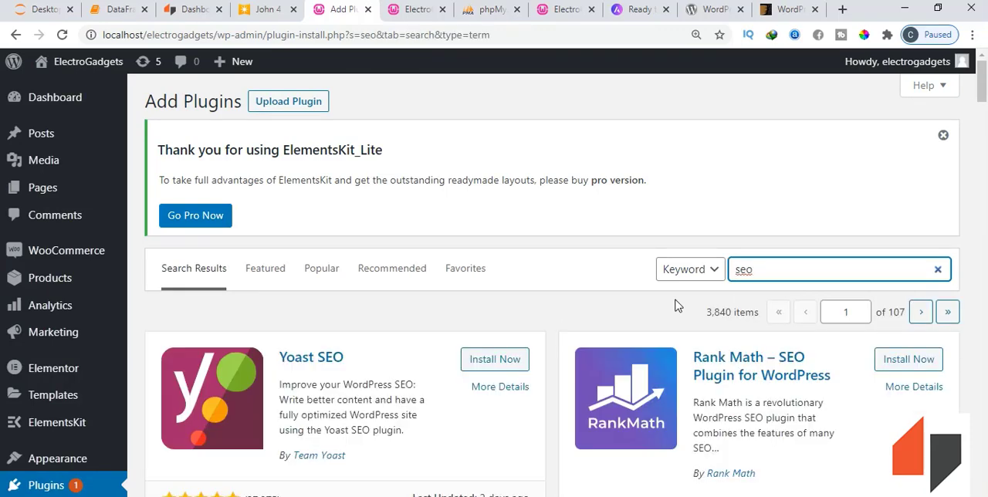
# - Install the Yoast SEO plugin from the search results and activate it
pyautogui.click(503, 366)
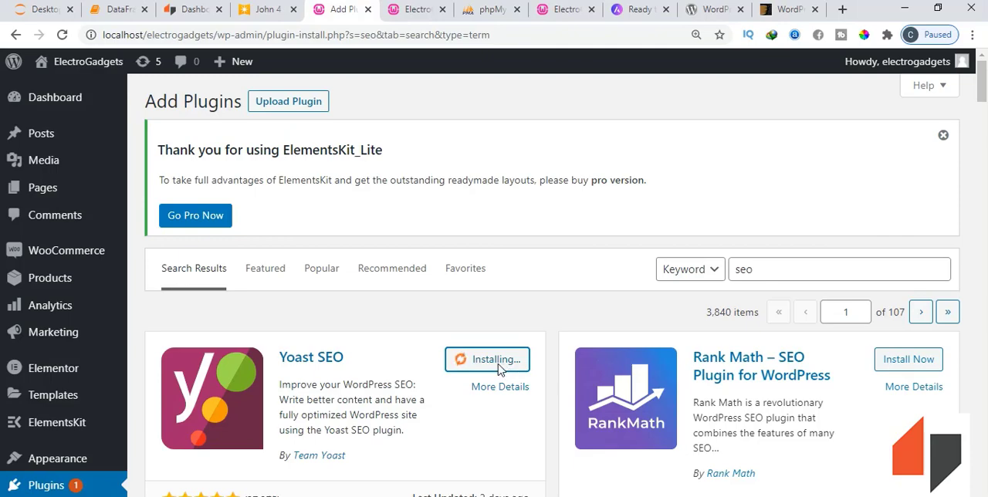
pyautogui.scroll(-2, 503, 369)
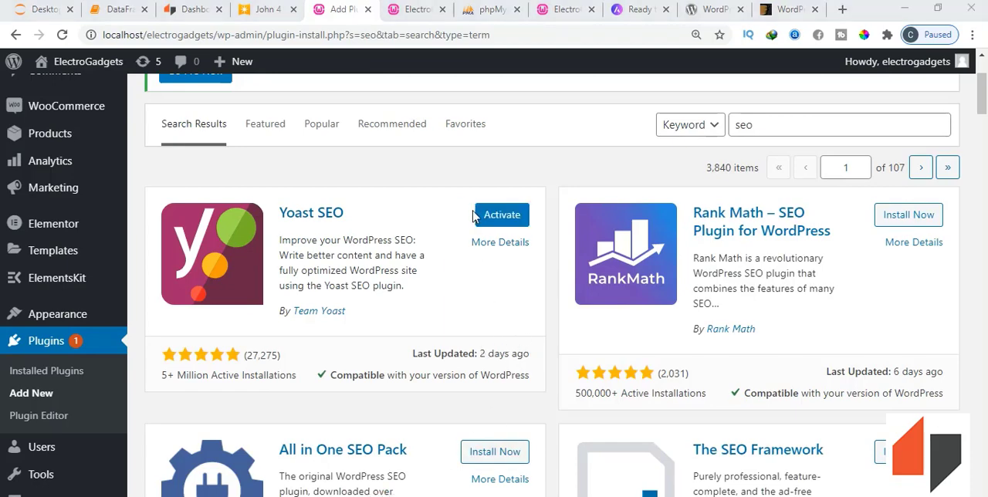
pyautogui.click(493, 223)
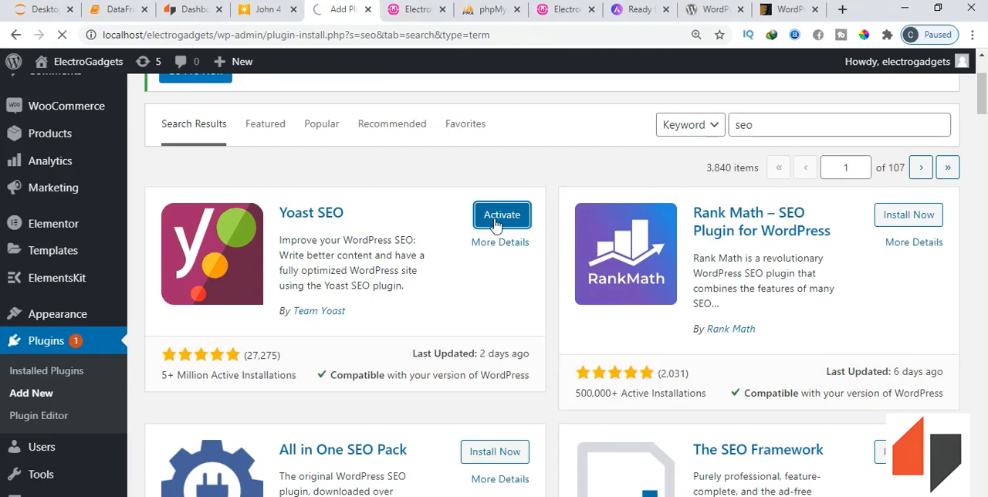
pyautogui.scroll(2, 319, 282)
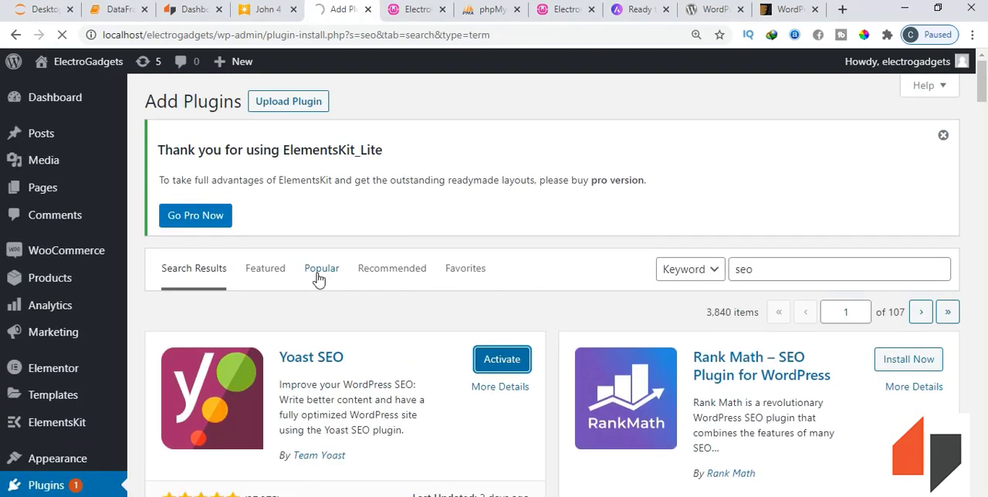